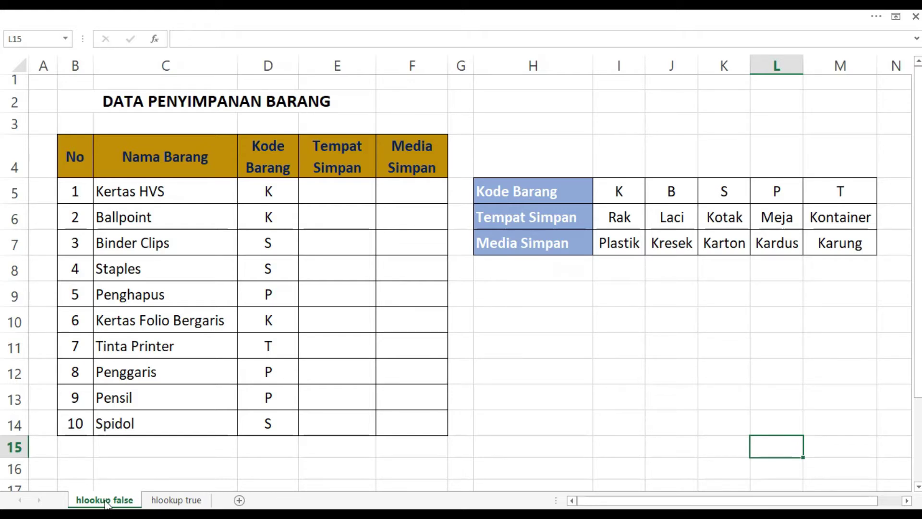
Look over the hlookup true sheet and return to the hlookup false sheet.
left_click(176, 499)
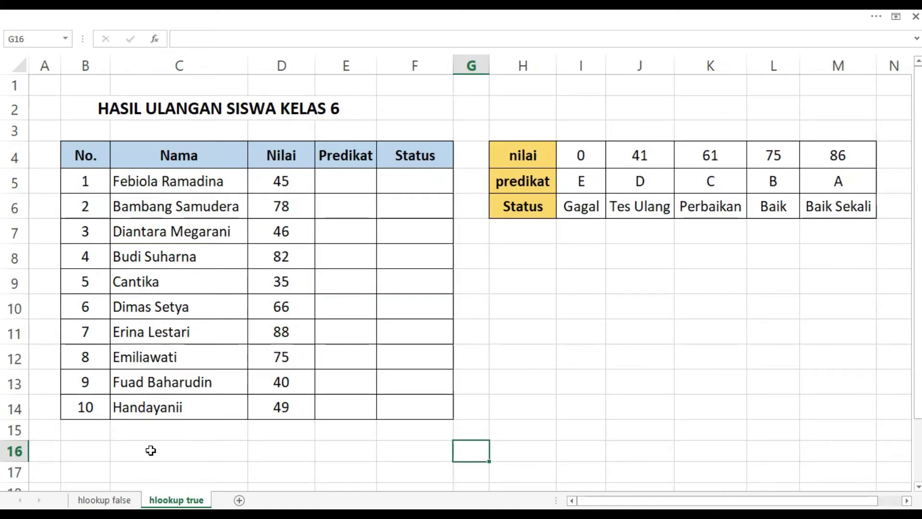
left_click(104, 500)
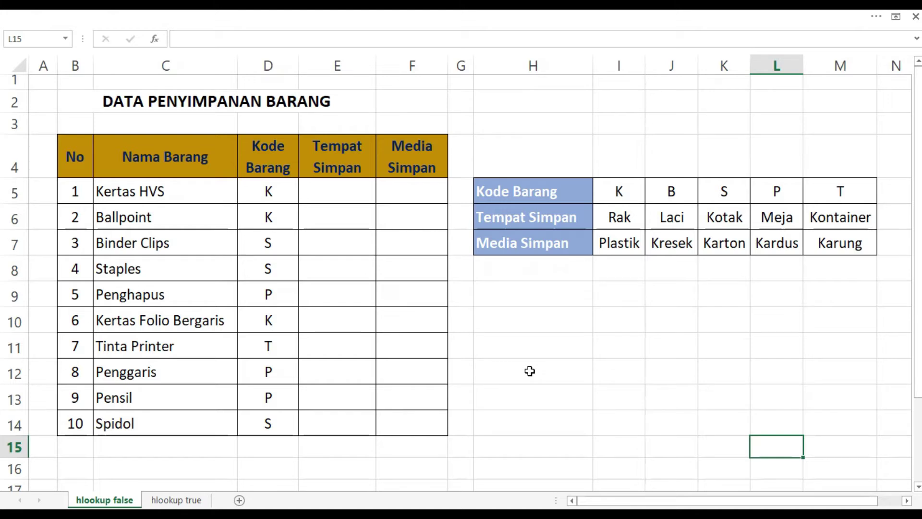
left_click(349, 192)
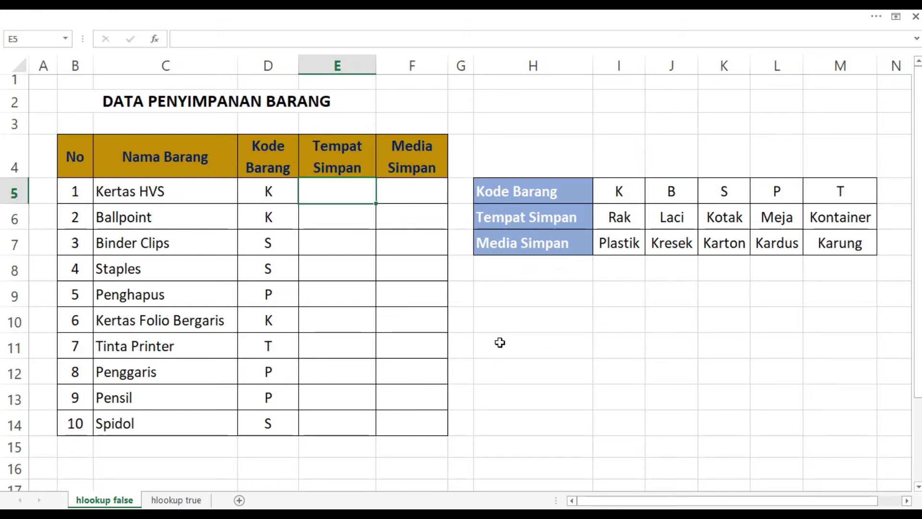
left_click(741, 465)
Begin an HLOOKUP formula in E5 with D5 as lookup value and the absolute range $I$5:$M$7 as table array.
left_click(340, 191)
type("=hlookup")
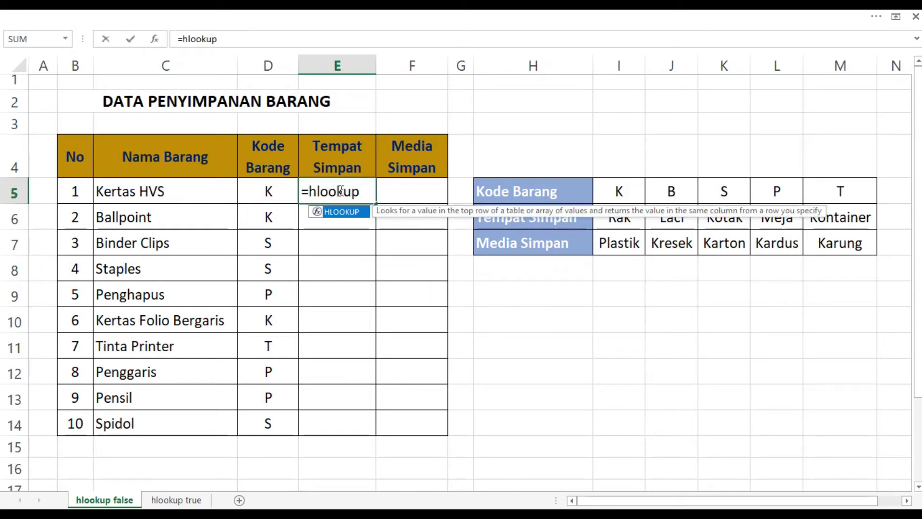
type("(")
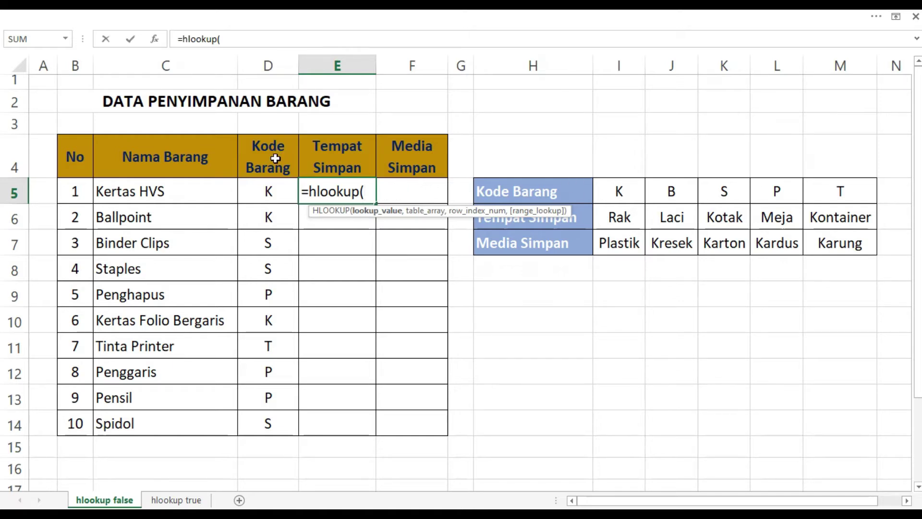
type("d5")
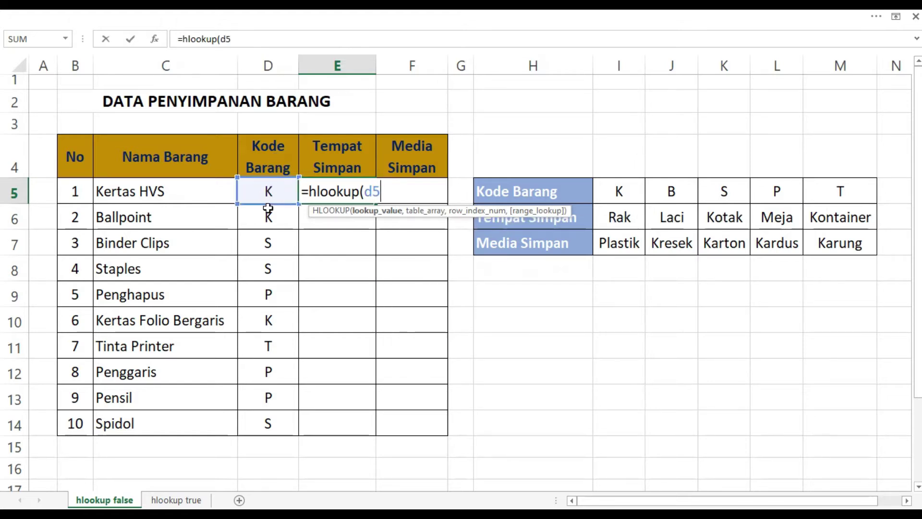
type(",,")
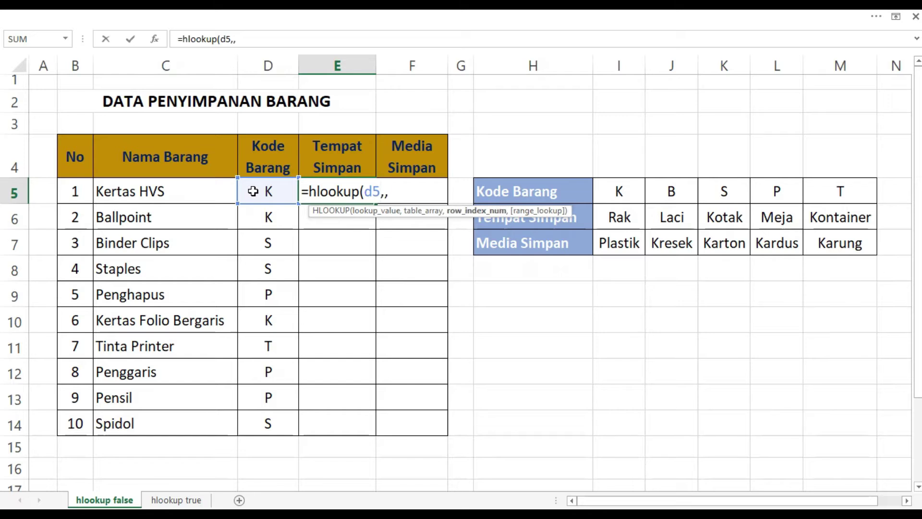
key("BackSpace")
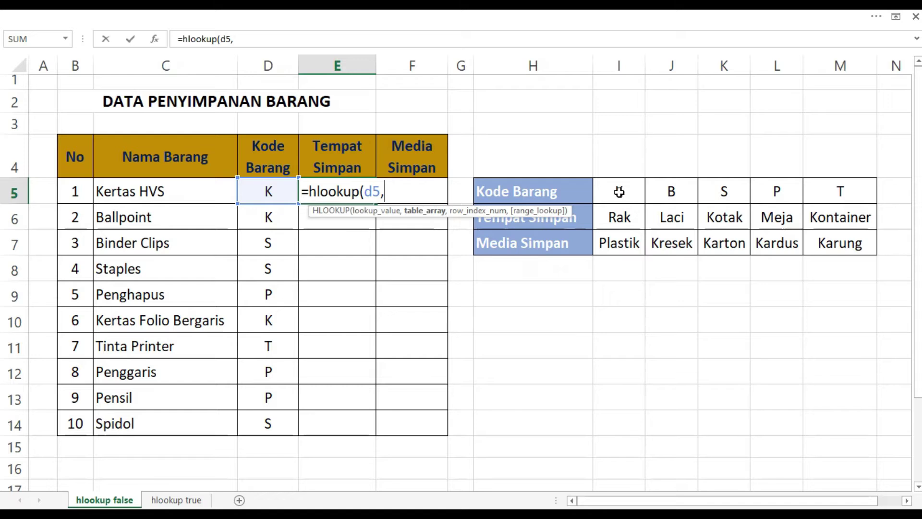
left_click_drag(619, 192, 819, 244)
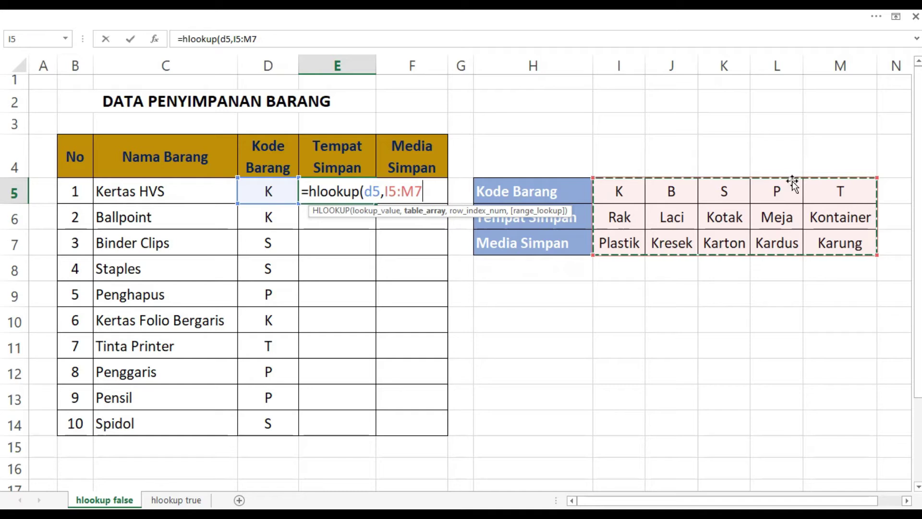
key("F4")
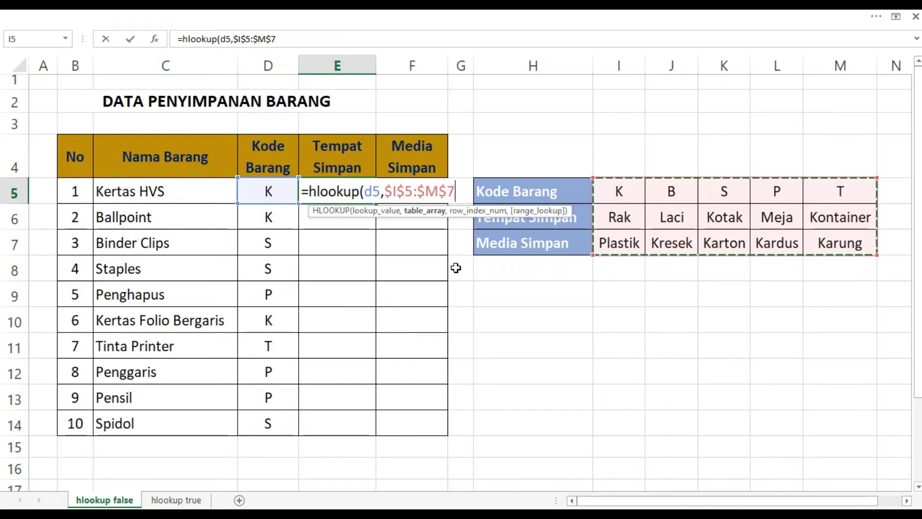
Complete the E5 HLOOKUP formula with row index 2 and FALSE, and fill it down the Tempat Simpan column to E14.
type(",")
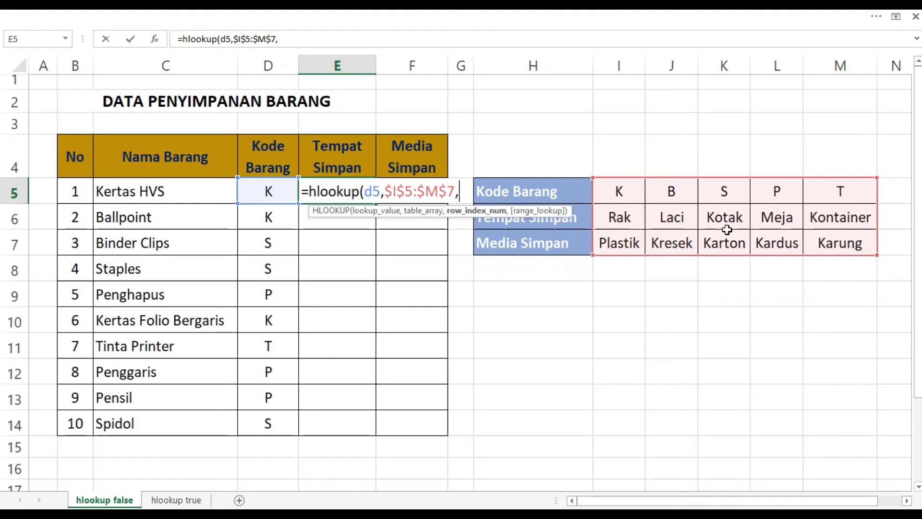
type("2,")
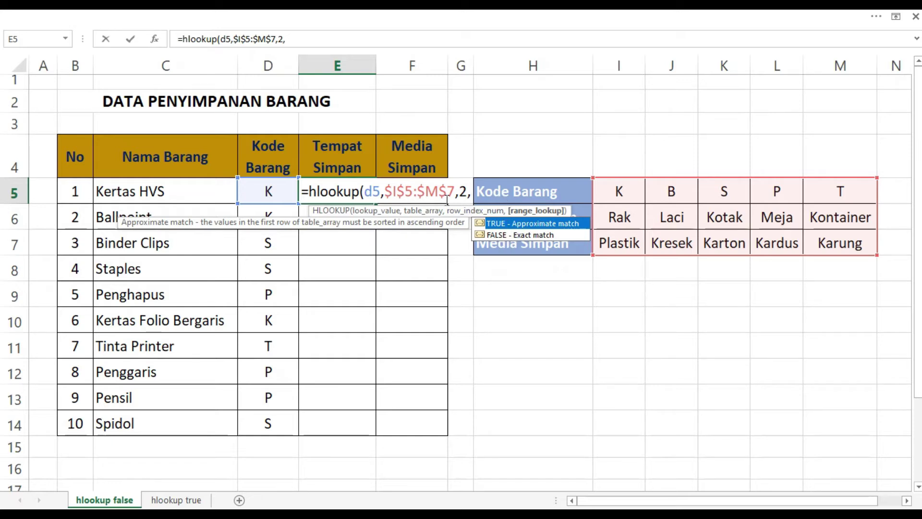
type("false")
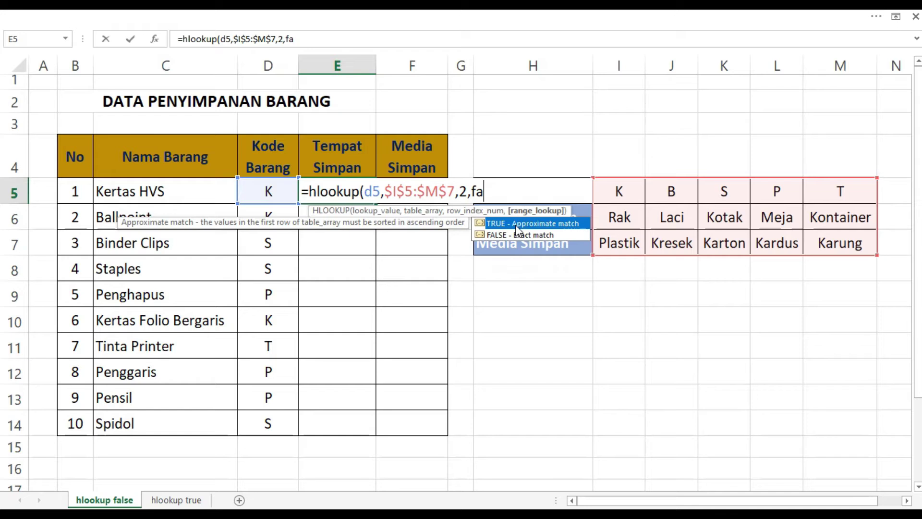
type(")")
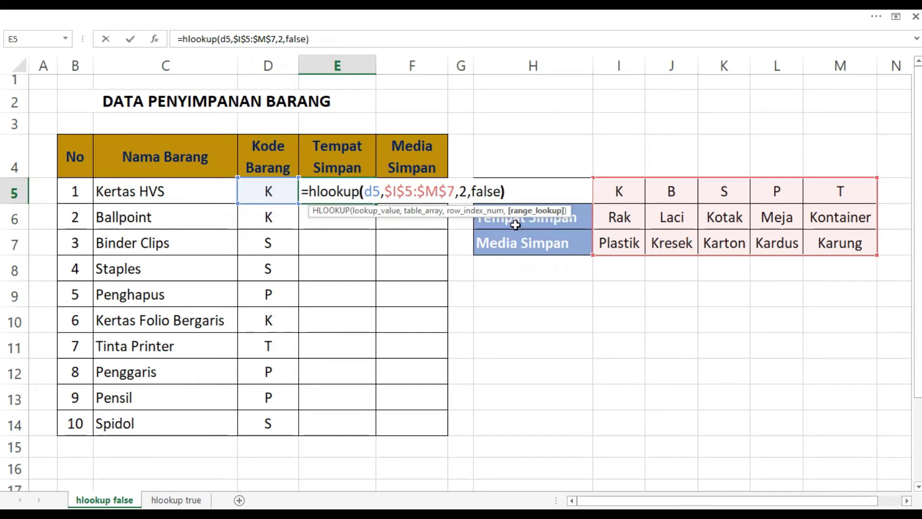
key("Return")
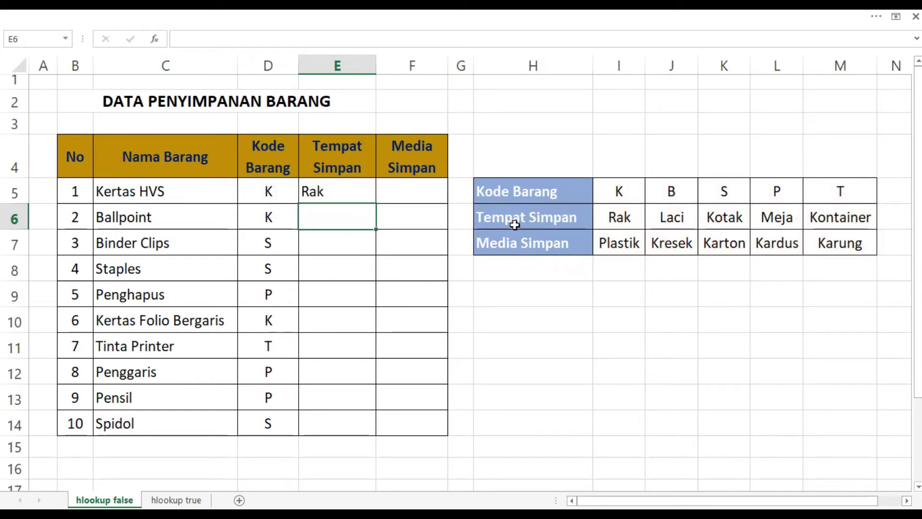
left_click(365, 192)
left_click_drag(378, 203, 361, 432)
Change the range_lookup argument of the HLOOKUP formula in E5 to TRUE.
left_click(310, 192)
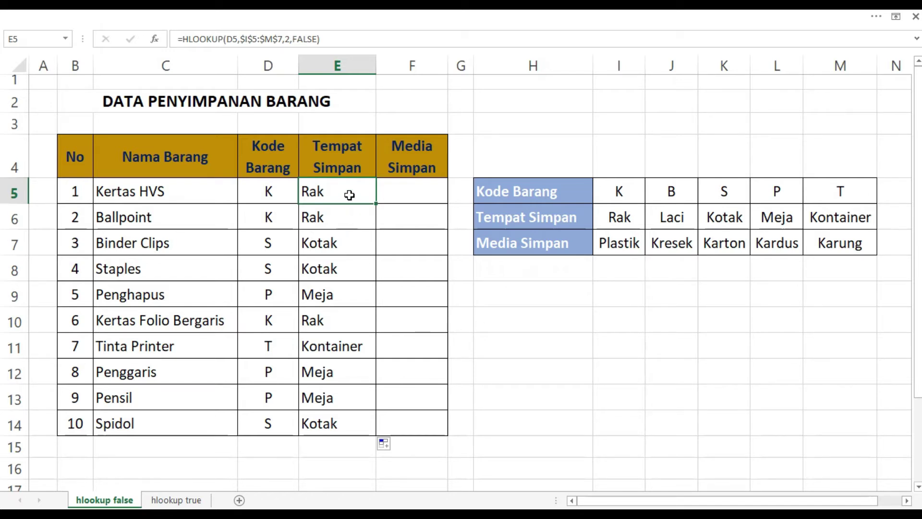
left_click(322, 45)
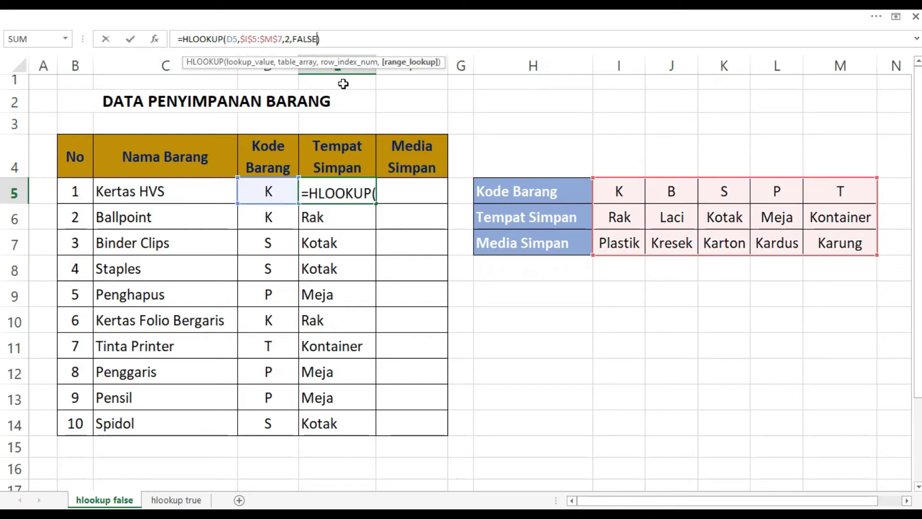
key("BackSpace")
key("BackSpace")
key("BackSpace")
key("BackSpace")
key("BackSpace")
type("true")
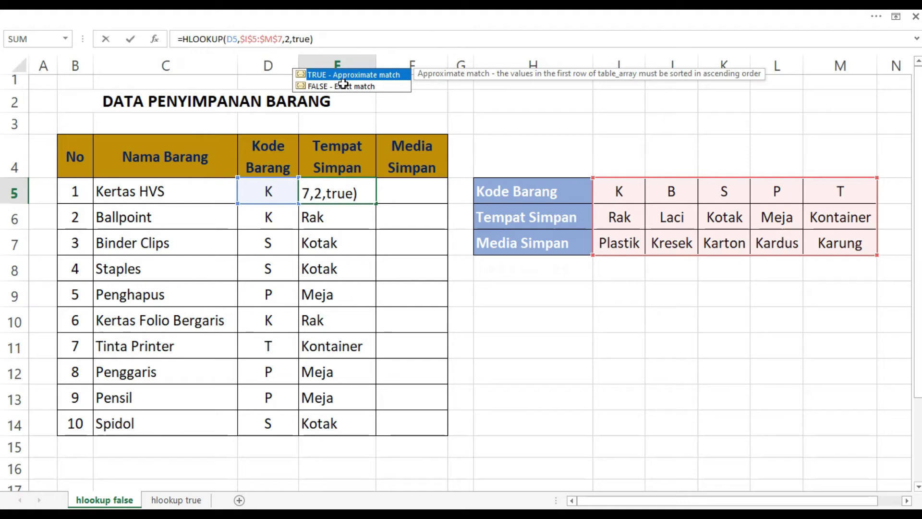
key("Return")
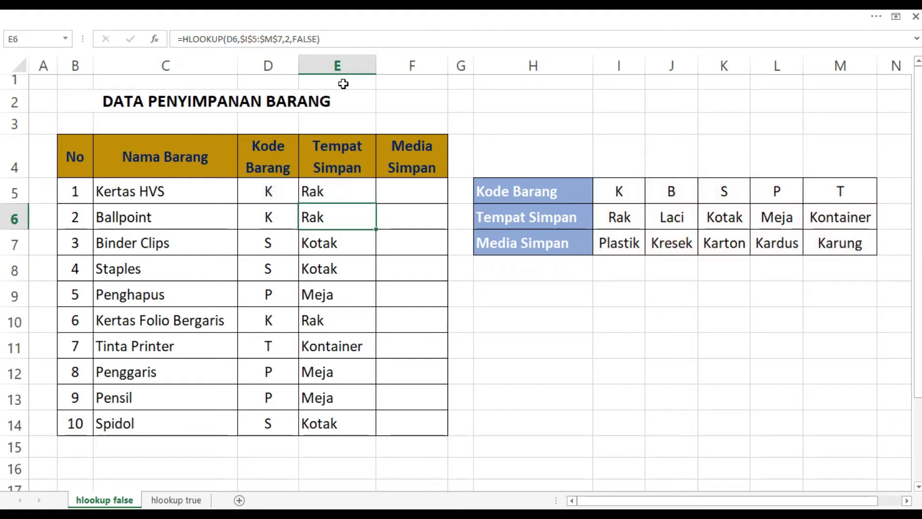
Fill the TRUE version of the E5 formula down the Tempat Simpan column to E14 and inspect the copied formula in E6.
left_click(358, 192)
left_click_drag(375, 203, 364, 430)
left_click(340, 215)
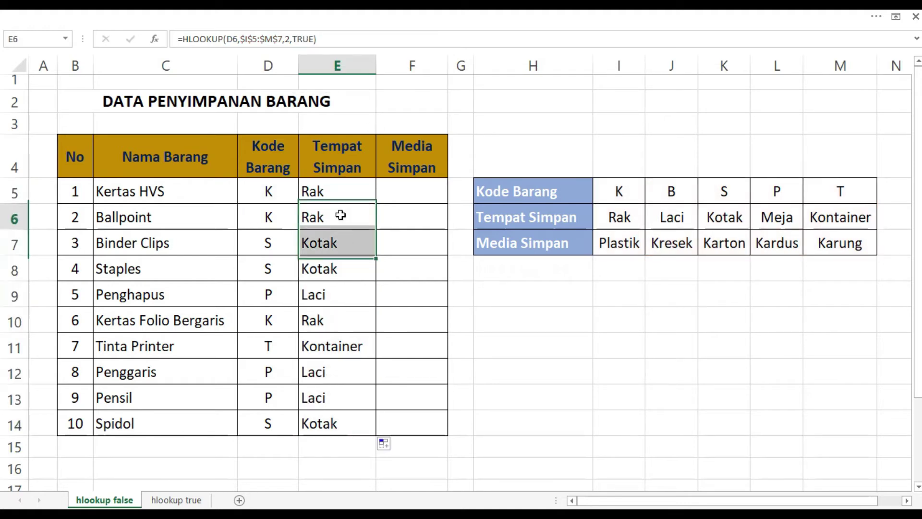
left_click(341, 214)
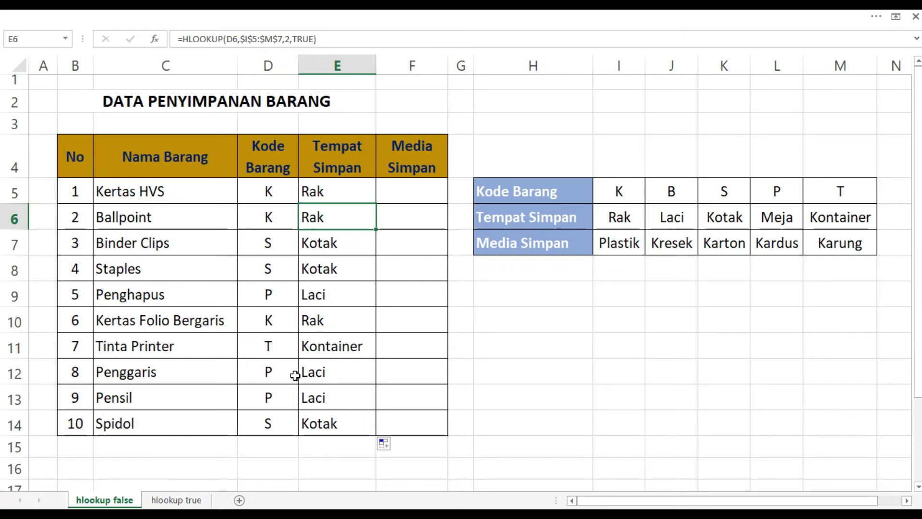
Set the range_lookup argument of the E5 formula back to FALSE and fill the formula down to E14.
left_click(346, 192)
left_click(314, 39)
key("BackSpace")
key("BackSpace")
key("BackSpace")
key("BackSpace")
type("fals")
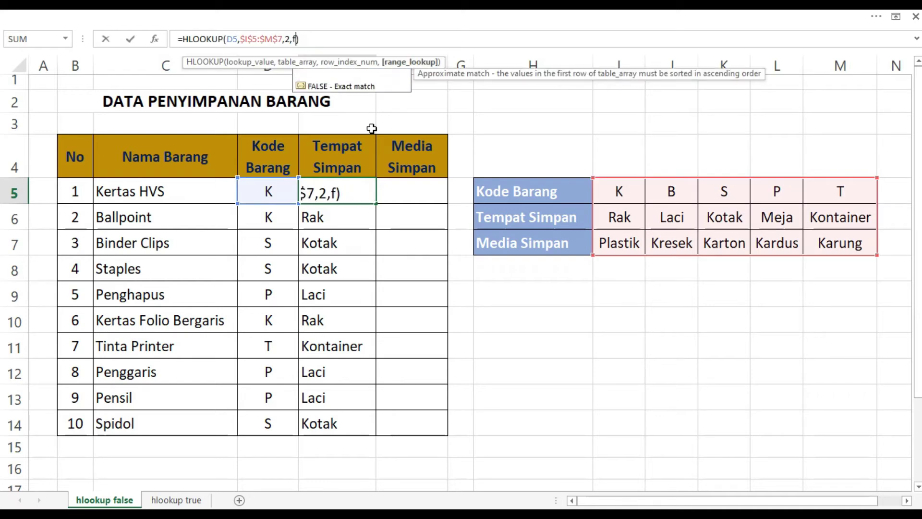
type("e")
key("Return")
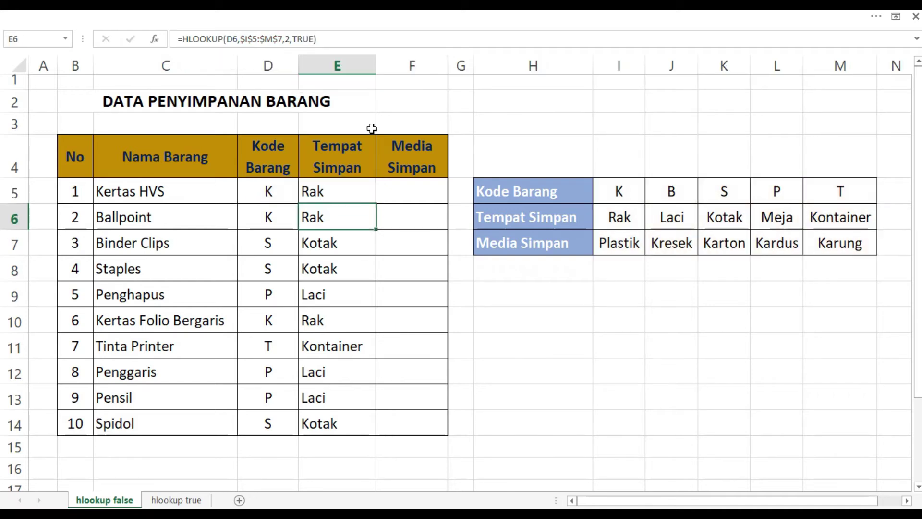
left_click(362, 192)
left_click_drag(375, 203, 348, 432)
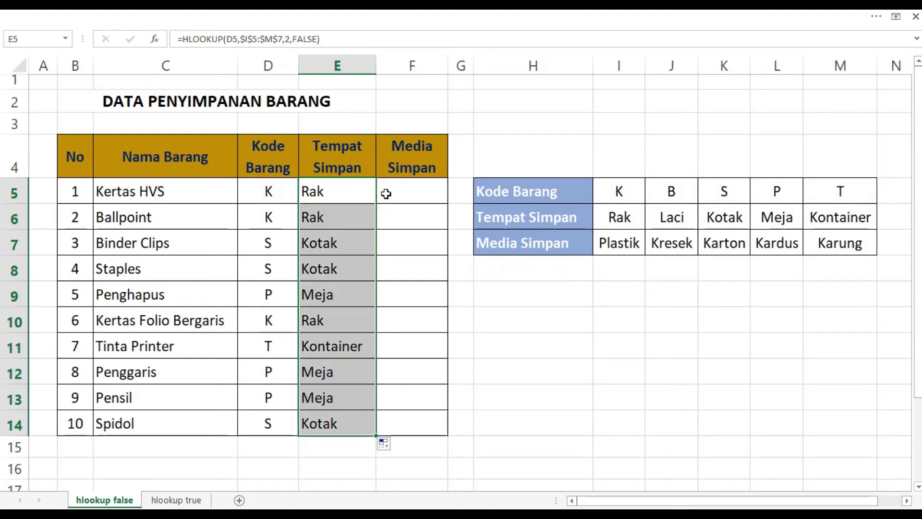
Enter an HLOOKUP formula in F5 with lookup value D5, absolute table range $I$5:$M$7, row index 3 and FALSE.
left_click(386, 193)
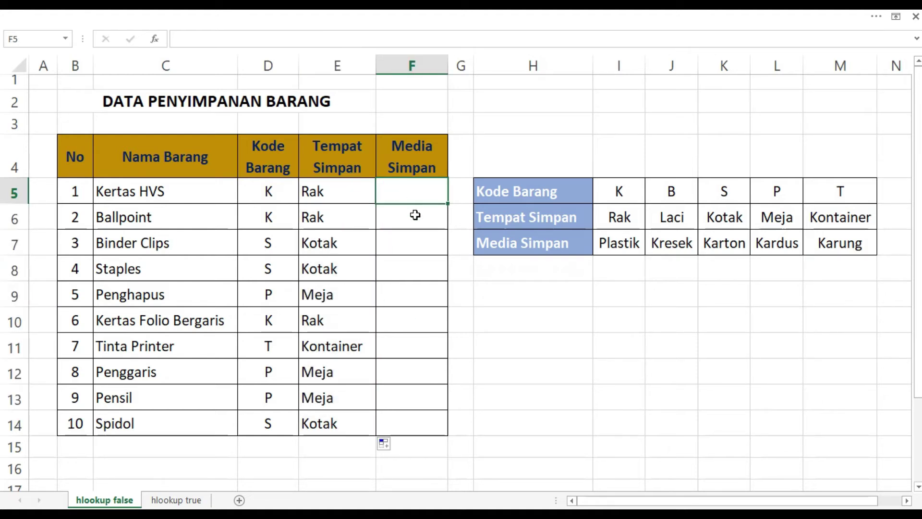
type("=h")
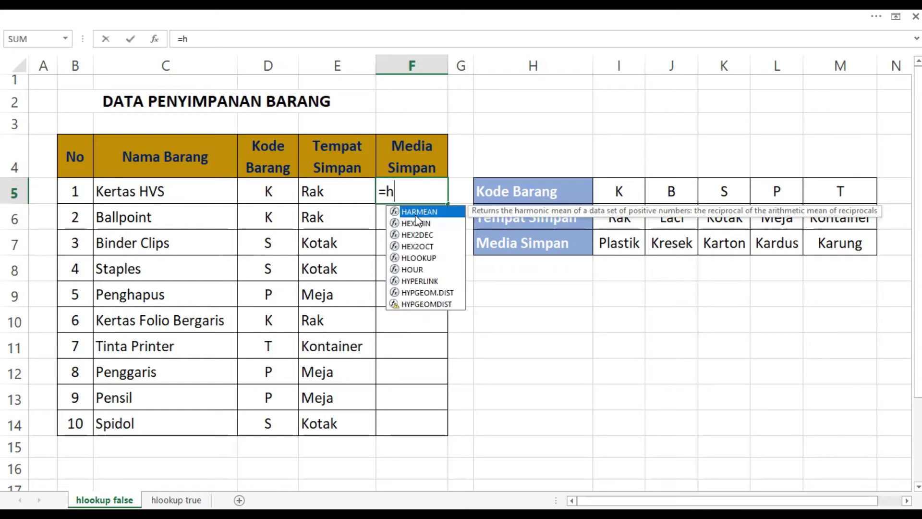
type("lookup(")
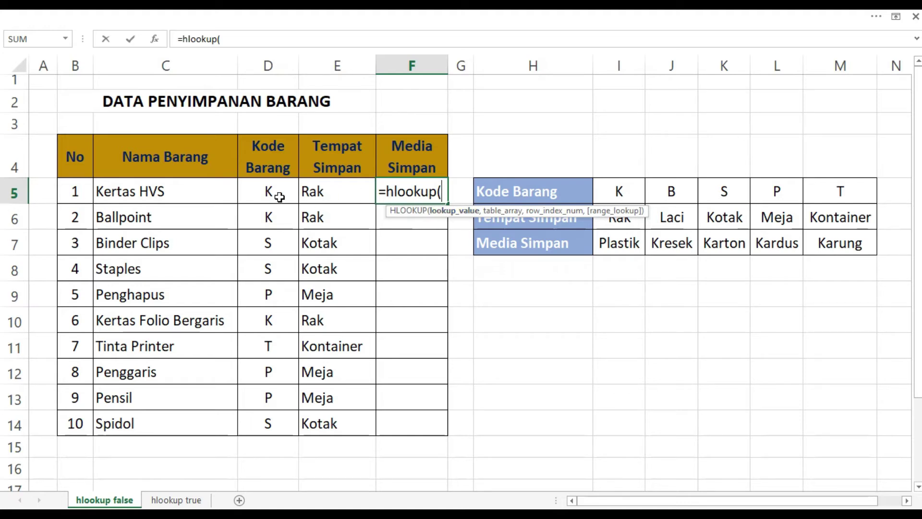
type("d5")
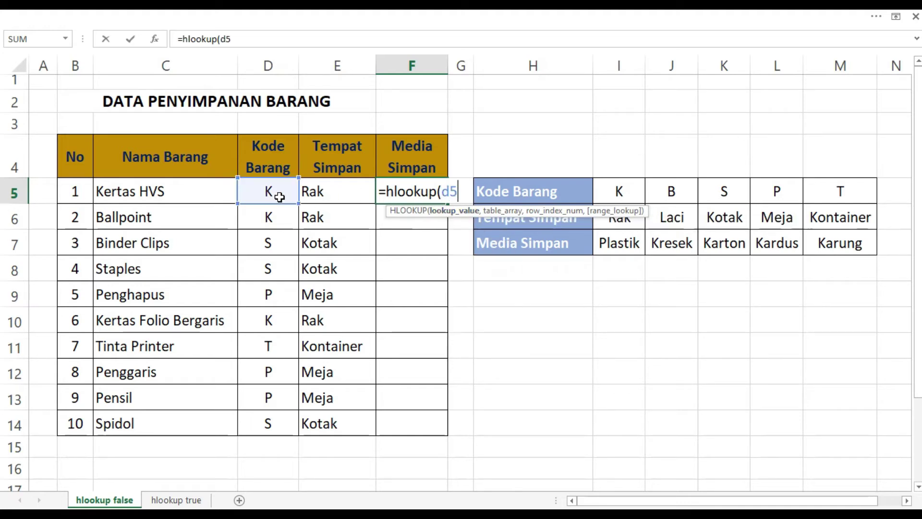
type(",")
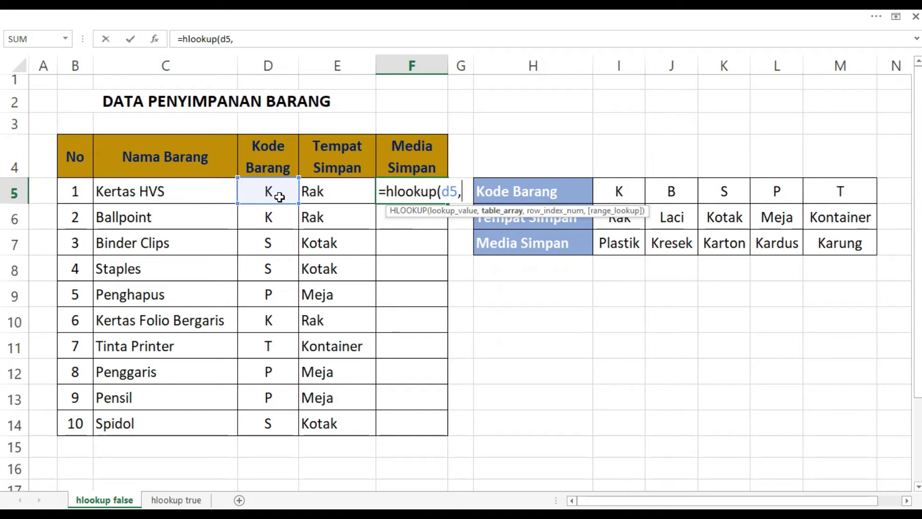
left_click_drag(612, 192, 835, 248)
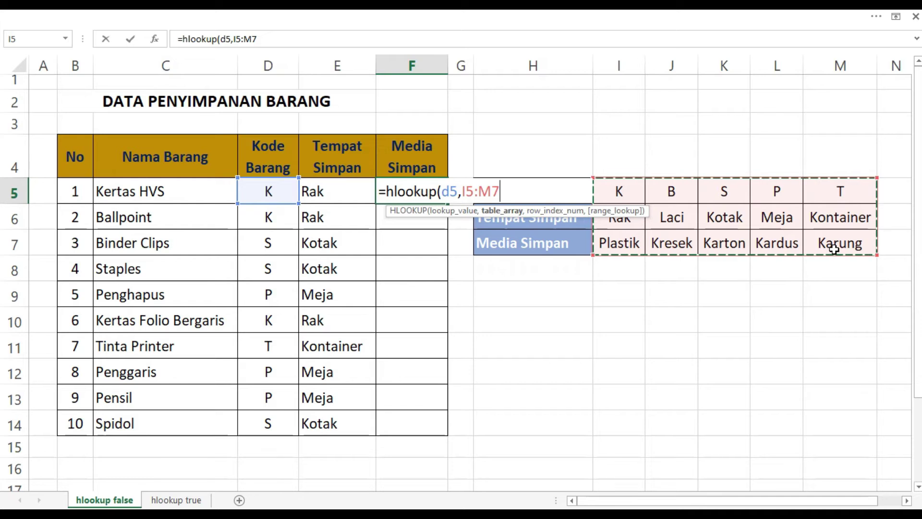
key("F4")
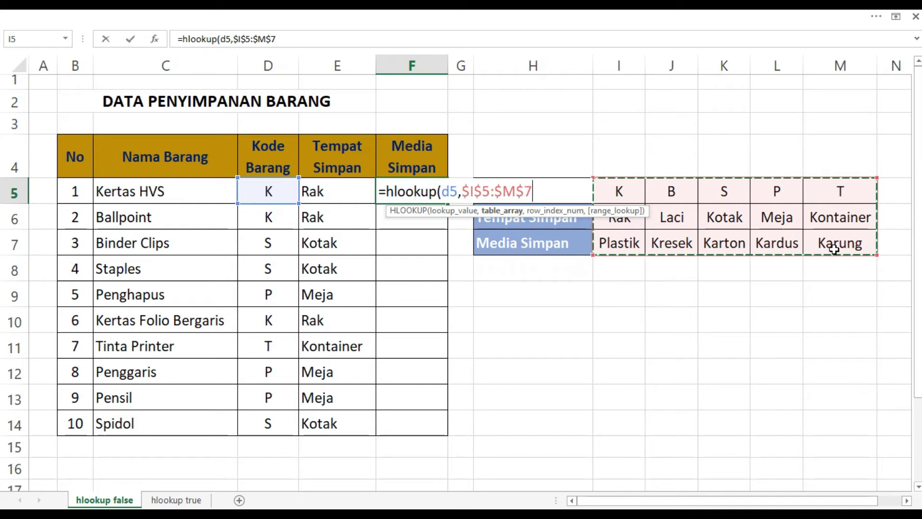
type(",")
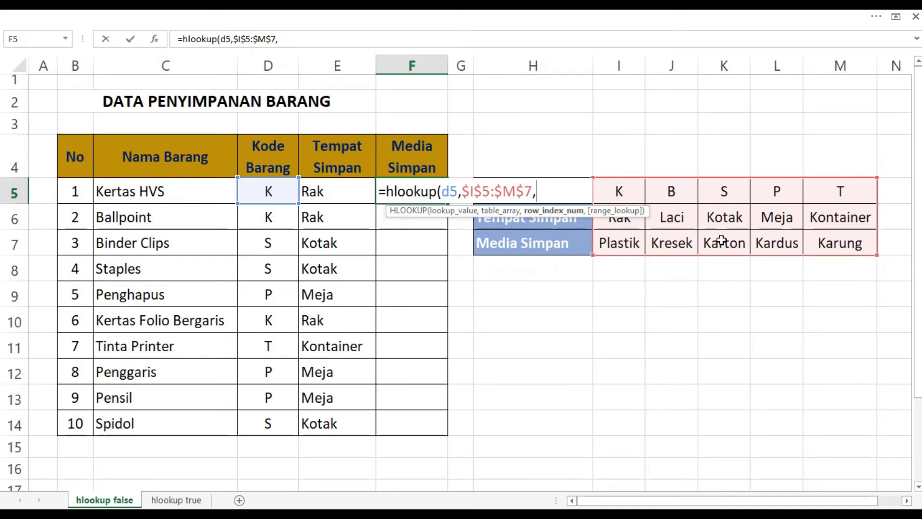
type("3")
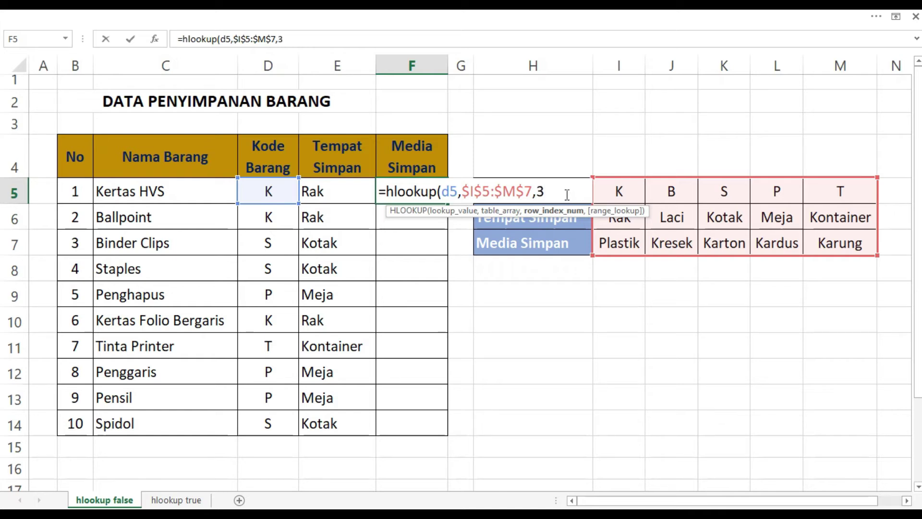
type(",")
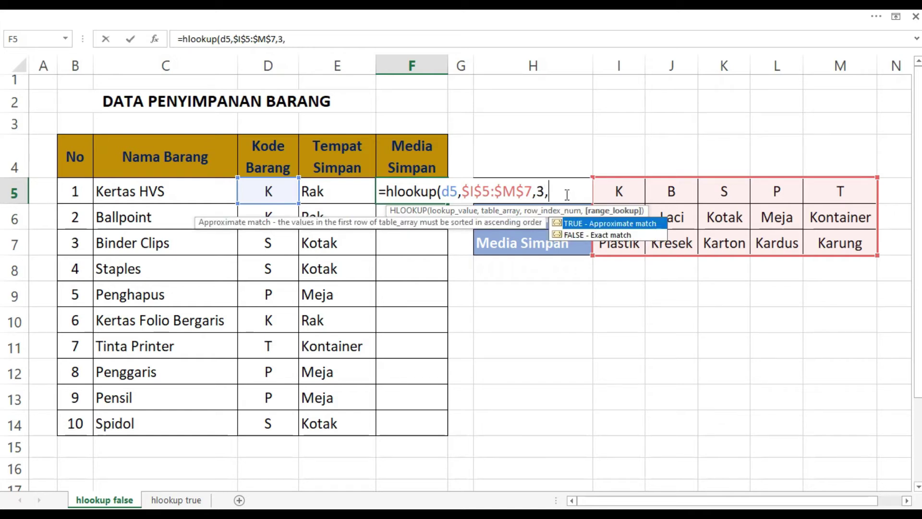
type("false)")
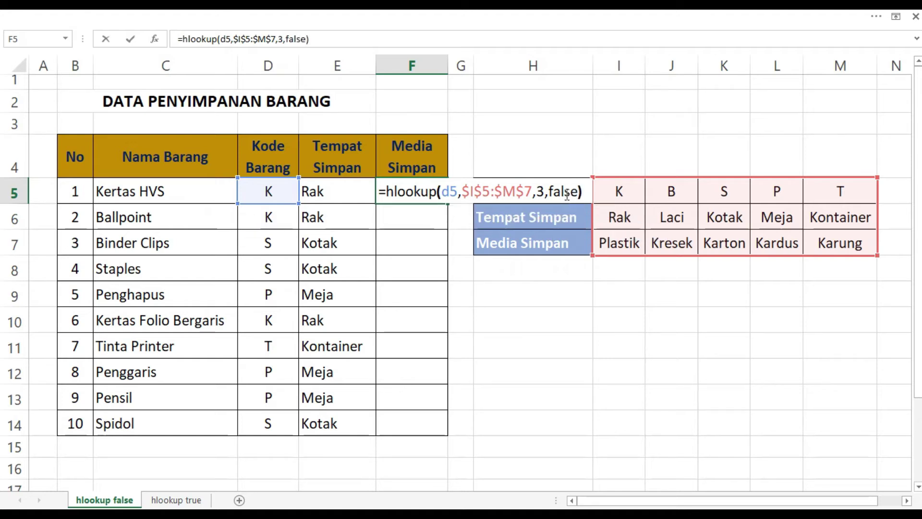
key("Return")
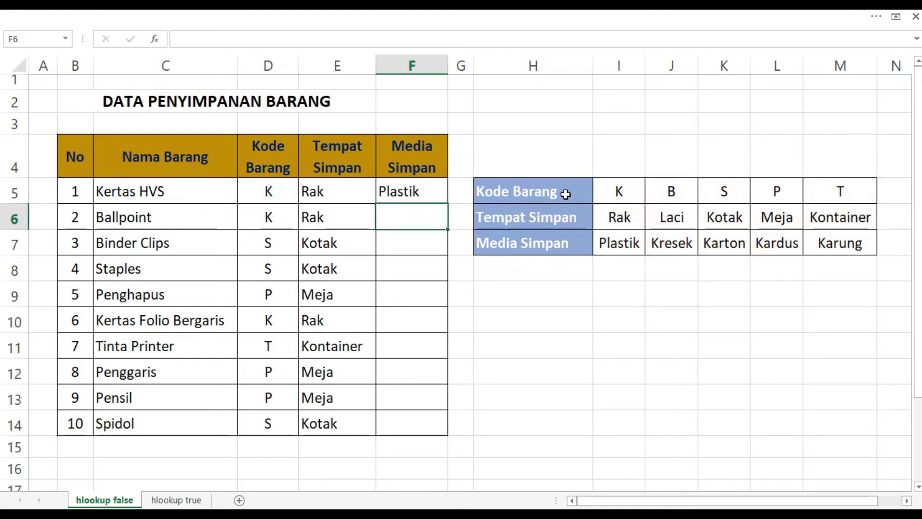
Fill the F5 formula down the Media Simpan column to F14 and reselect F5.
left_click(423, 188)
left_click_drag(447, 217, 433, 432)
left_click(402, 199)
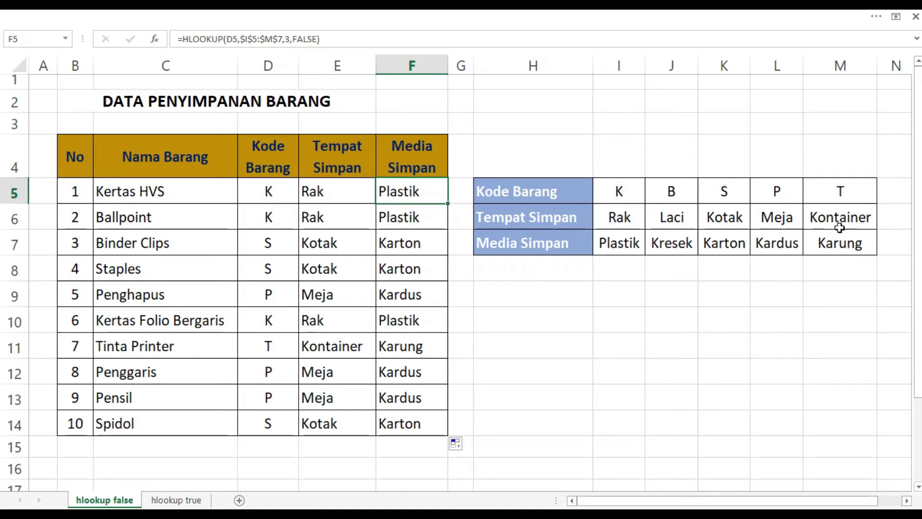
Switch to the hlookup true sheet and examine the Nilai scores against the nilai thresholds in I4:M4.
key("ctrl+Page_Down")
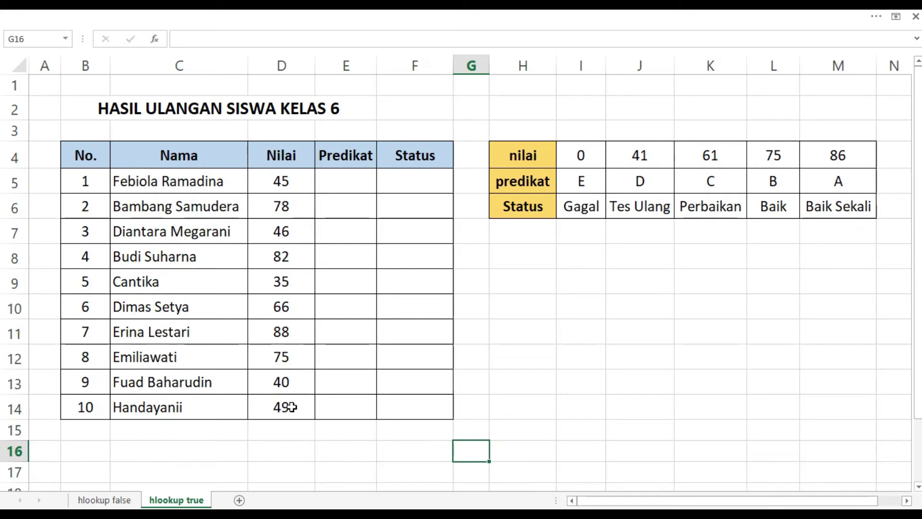
left_click(292, 185)
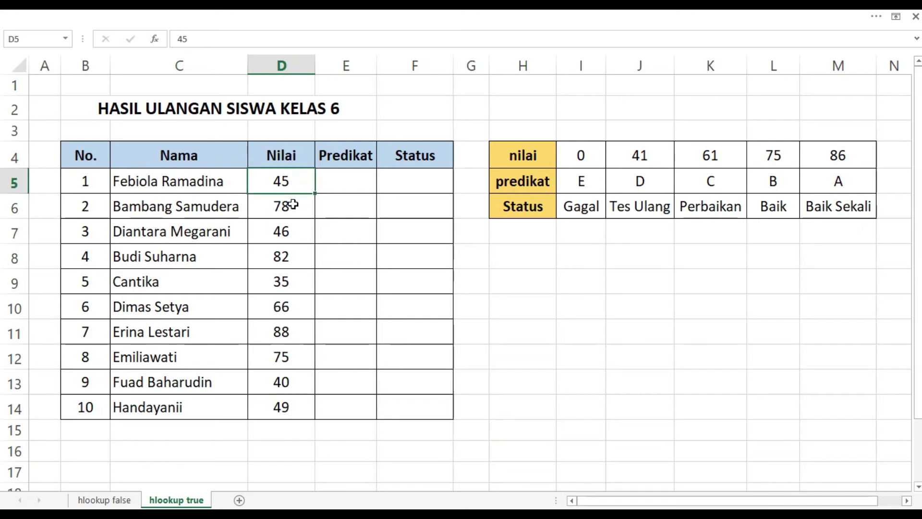
left_click(293, 205)
left_click(294, 232)
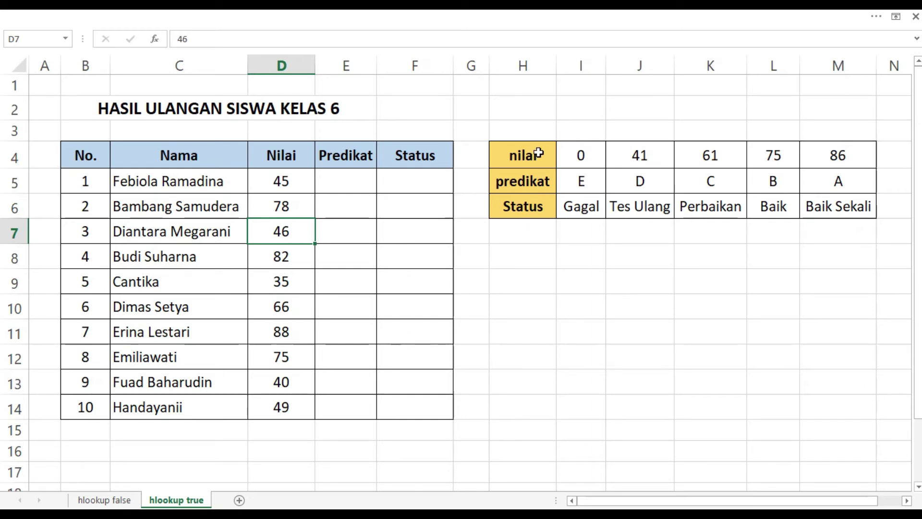
left_click(593, 153)
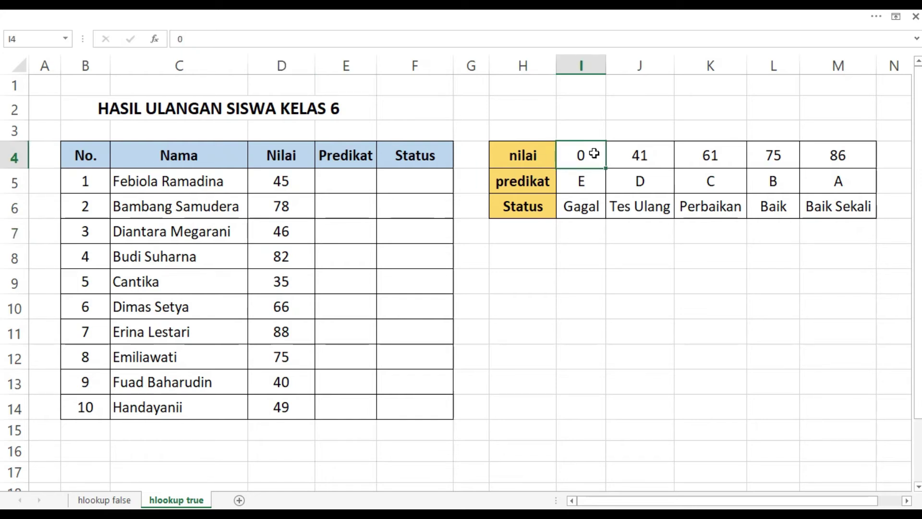
left_click(629, 154)
left_click(704, 155)
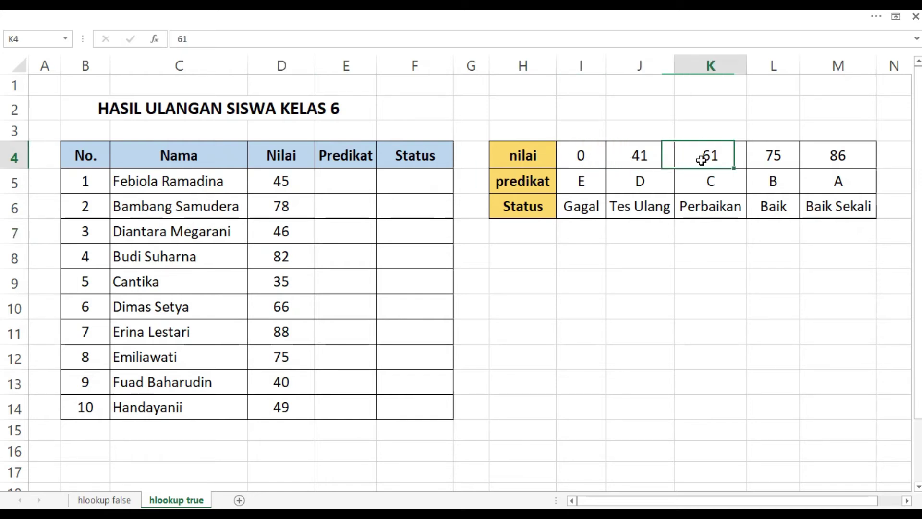
left_click(756, 154)
left_click(819, 160)
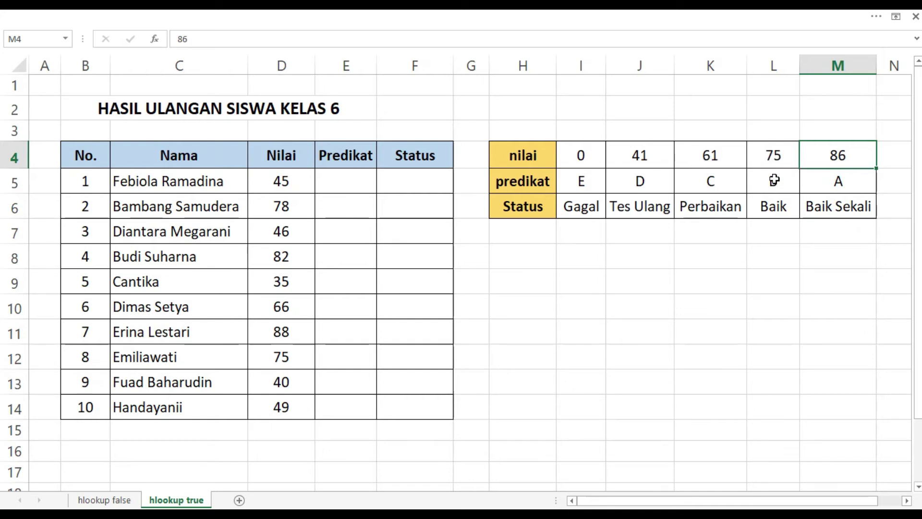
left_click(290, 182)
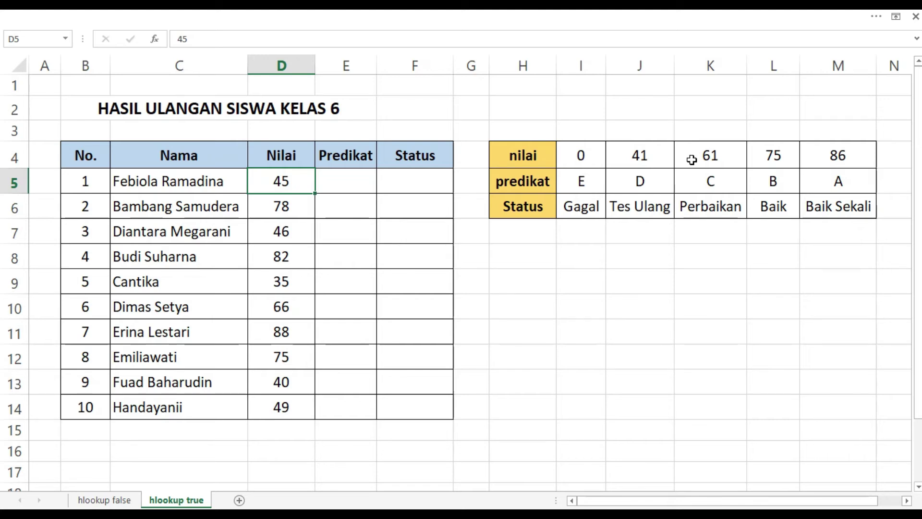
left_click(286, 209)
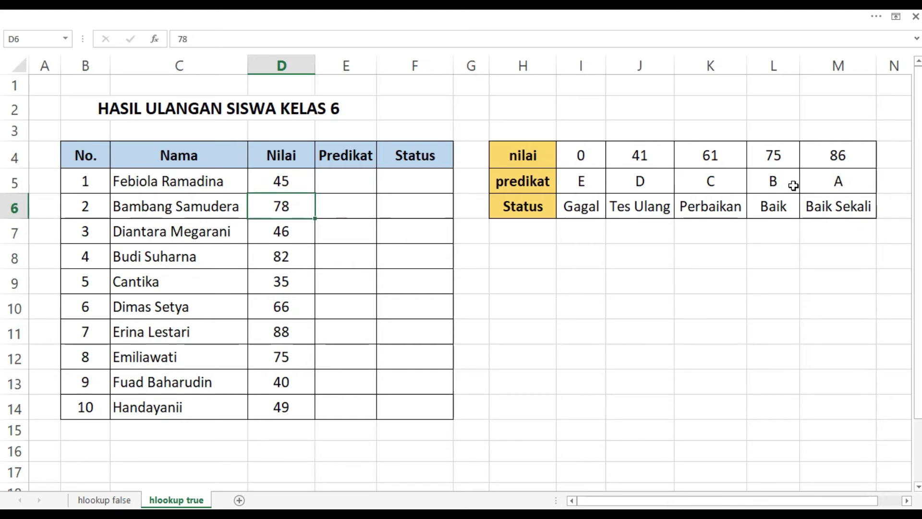
Enter an HLOOKUP formula in E5 with lookup value D5, absolute table range $I$4:$M$6, row index 2 and TRUE.
left_click(346, 187)
double_click(345, 186)
type("=h")
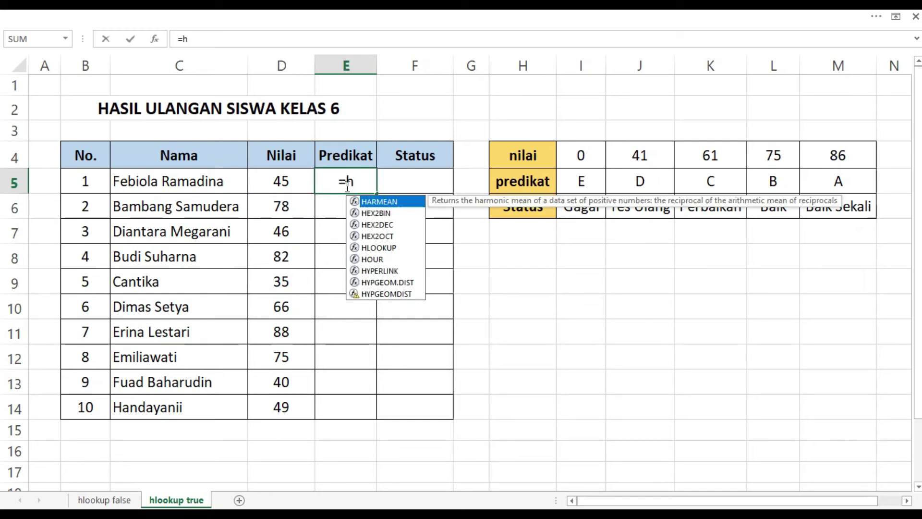
type("lookup")
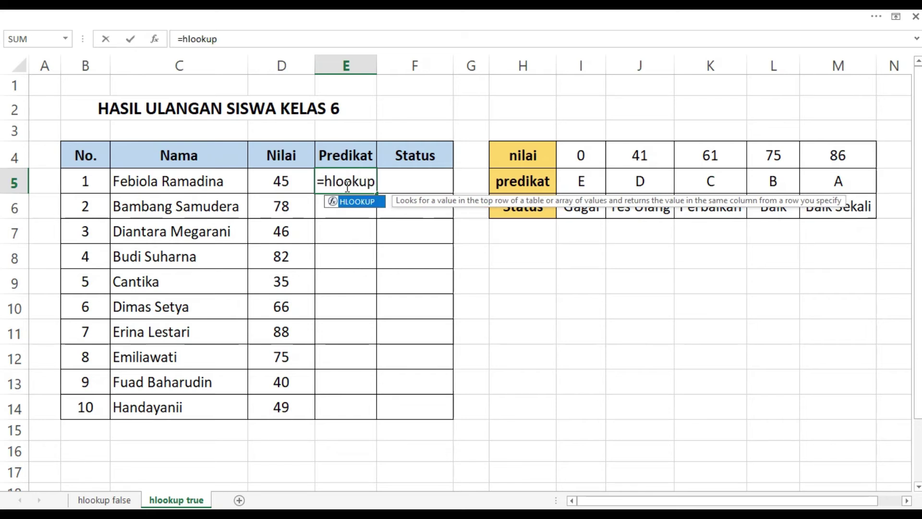
type("(")
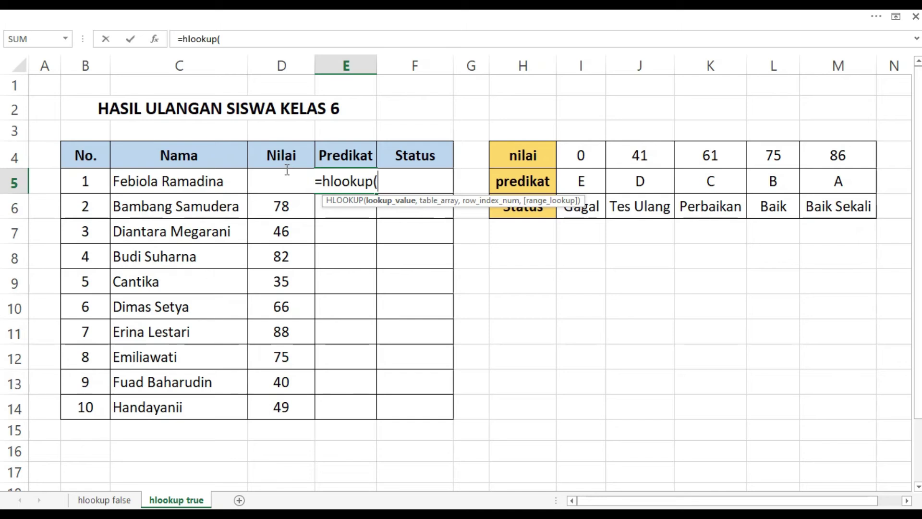
type("d5,")
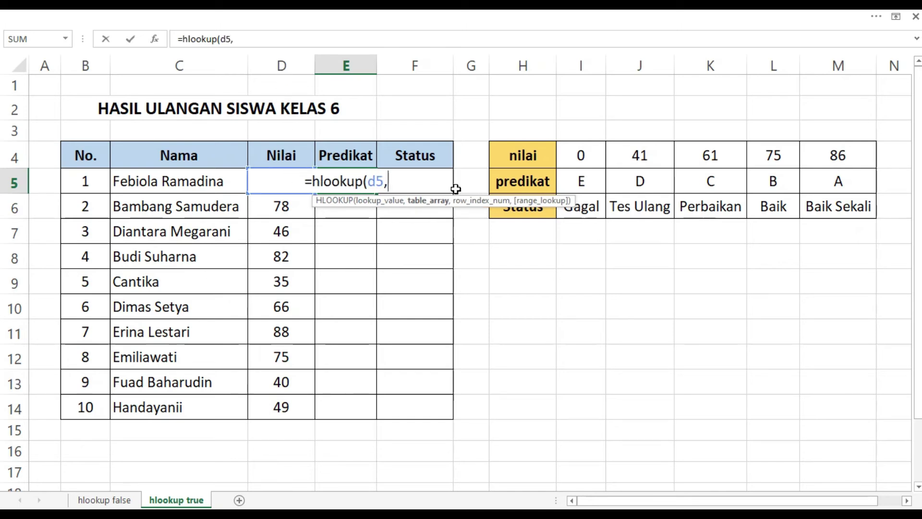
left_click_drag(574, 154, 808, 211)
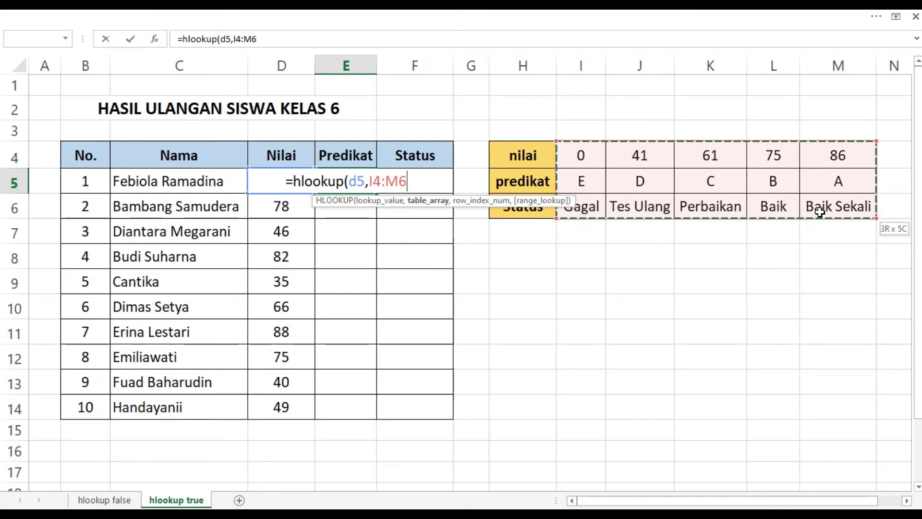
key("F4")
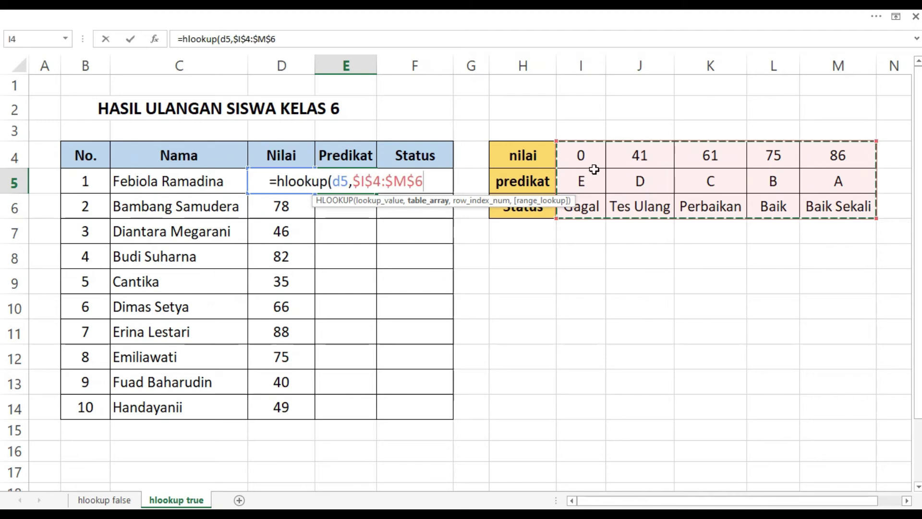
type(",")
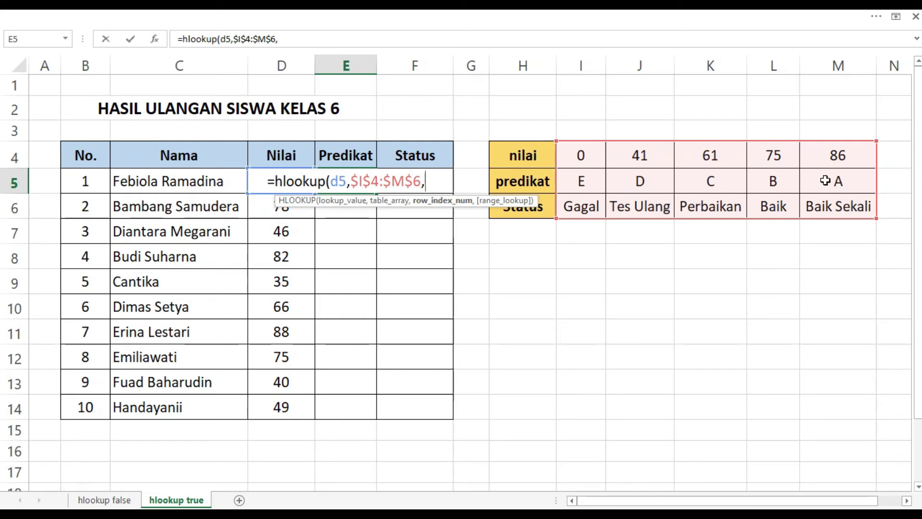
type("2")
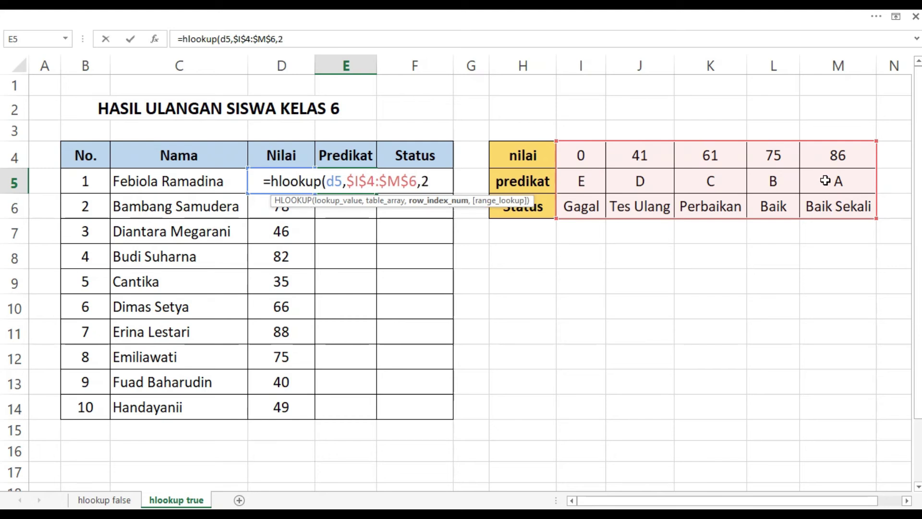
type(",true")
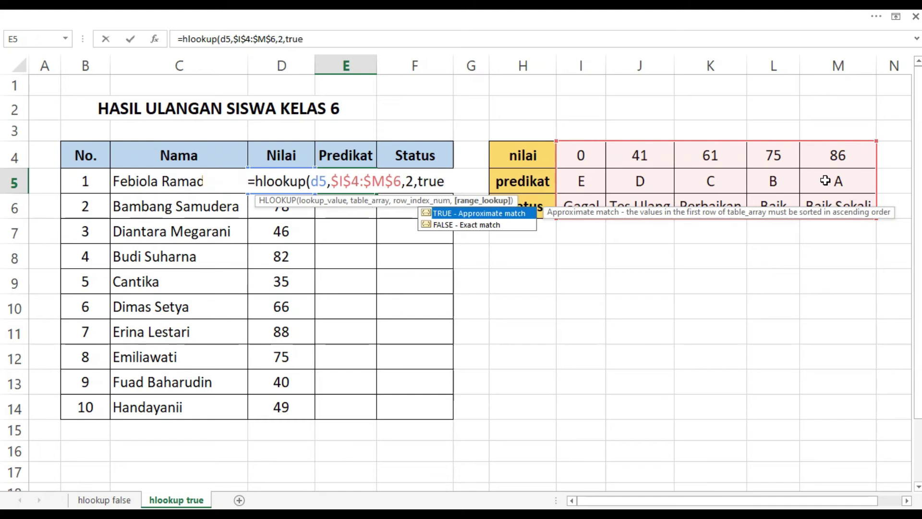
type(")")
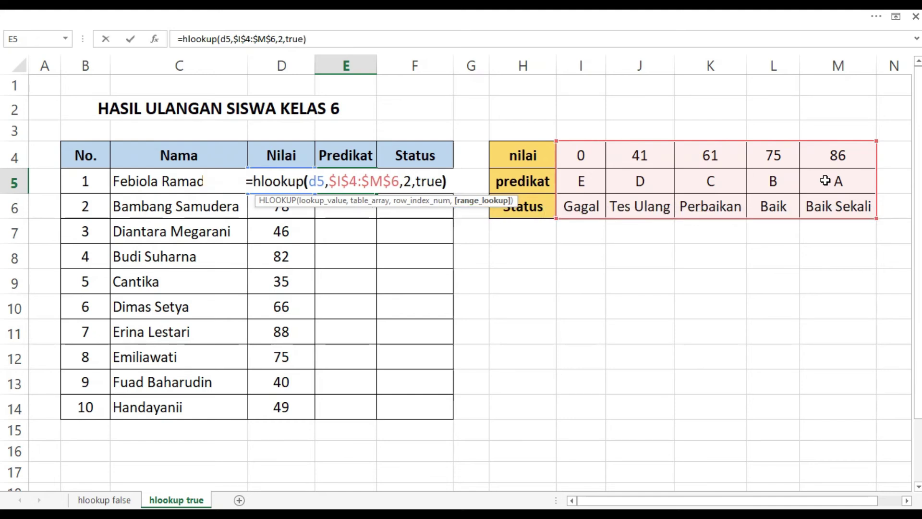
key("Return")
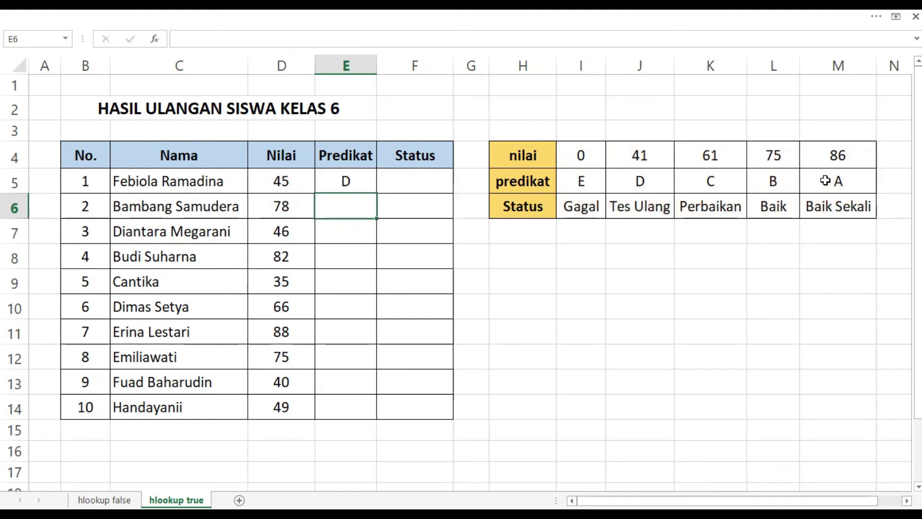
Fill the E5 formula down the Predikat column to E14 and reselect E5.
left_click(362, 181)
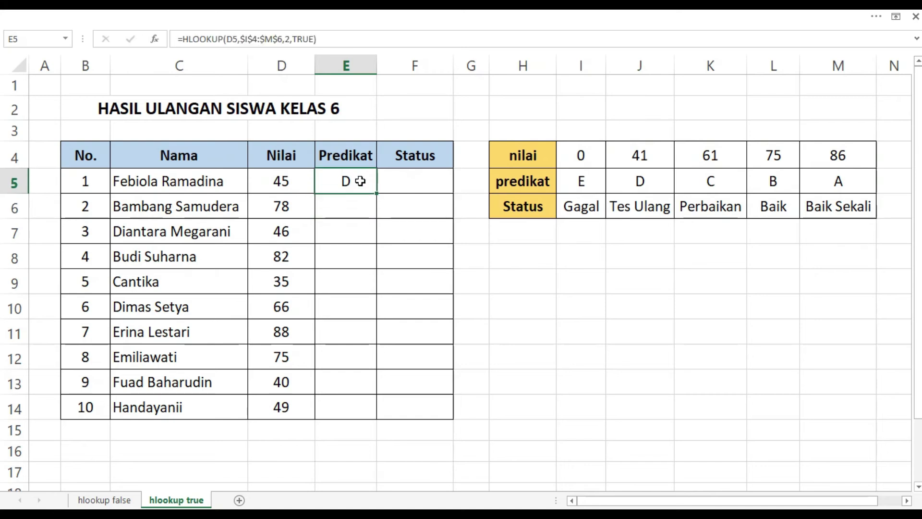
left_click_drag(376, 195, 359, 418)
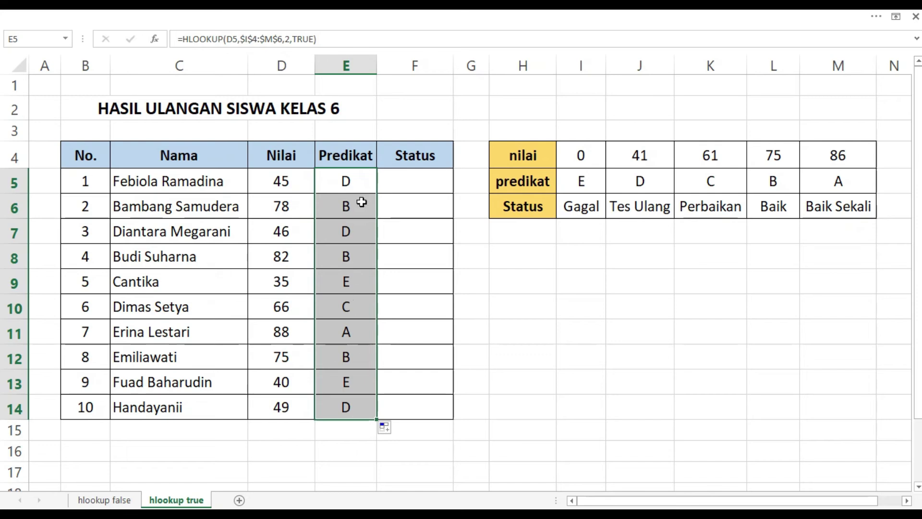
left_click(362, 187)
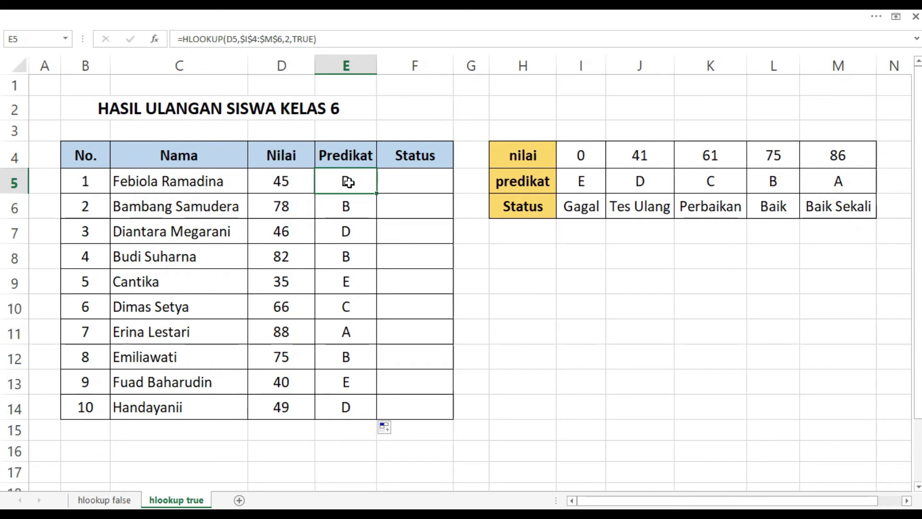
Change the range lookup argument of the E5 formula to FALSE and compare the result with the score in D5.
left_click(314, 39)
key("BackSpace")
key("BackSpace")
key("BackSpace")
key("BackSpace")
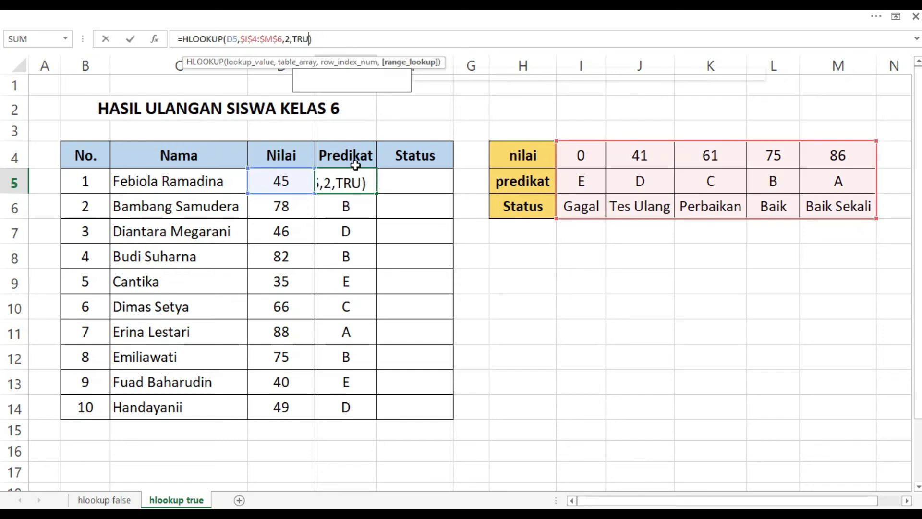
type("false")
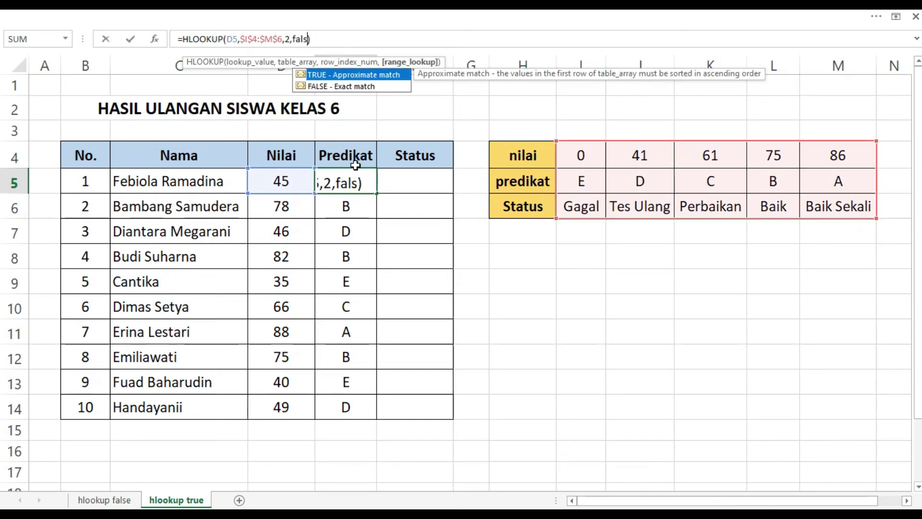
key("Return")
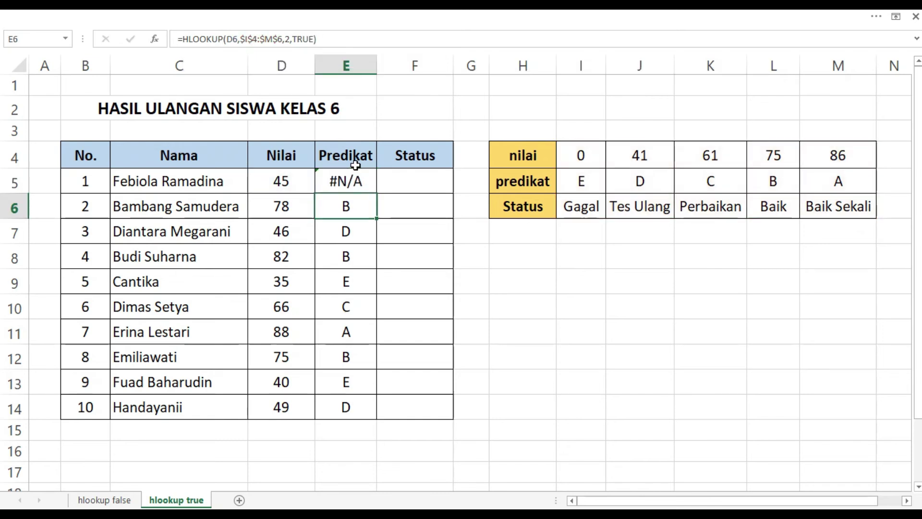
left_click(333, 177)
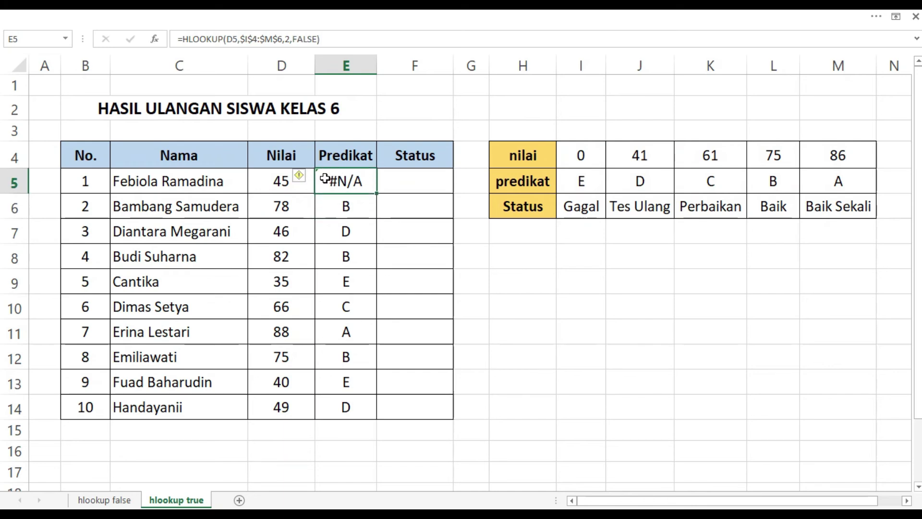
left_click(285, 184)
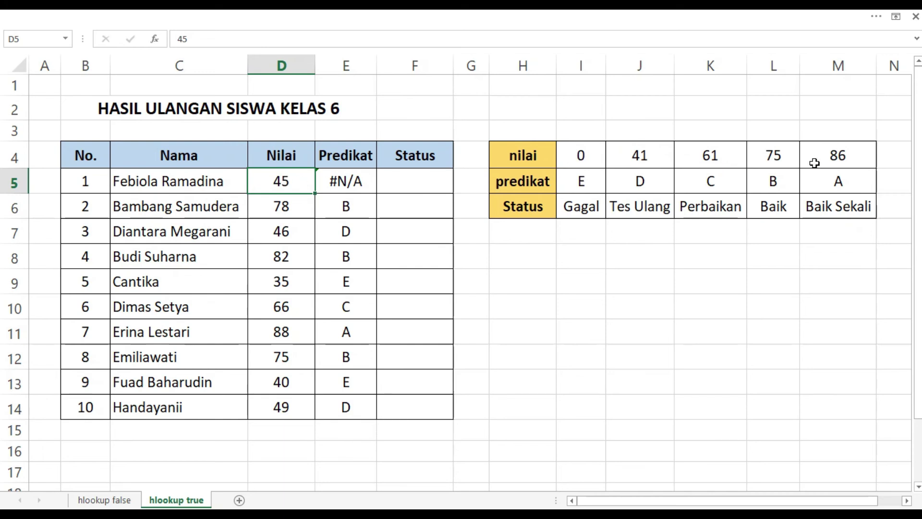
Fill the exact-match E5 formula down to E14 and compare E12 and its score in D12 with threshold L4.
left_click(355, 184)
left_click_drag(374, 204, 346, 413)
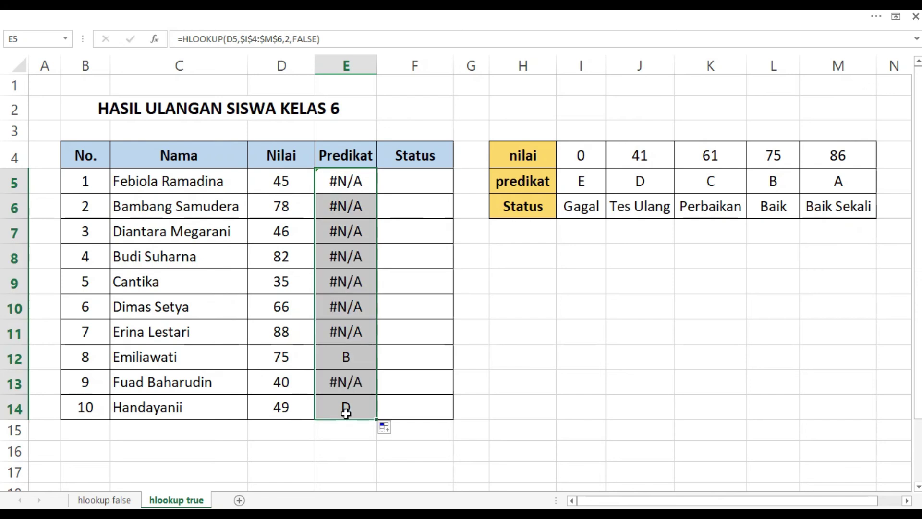
left_click(357, 360)
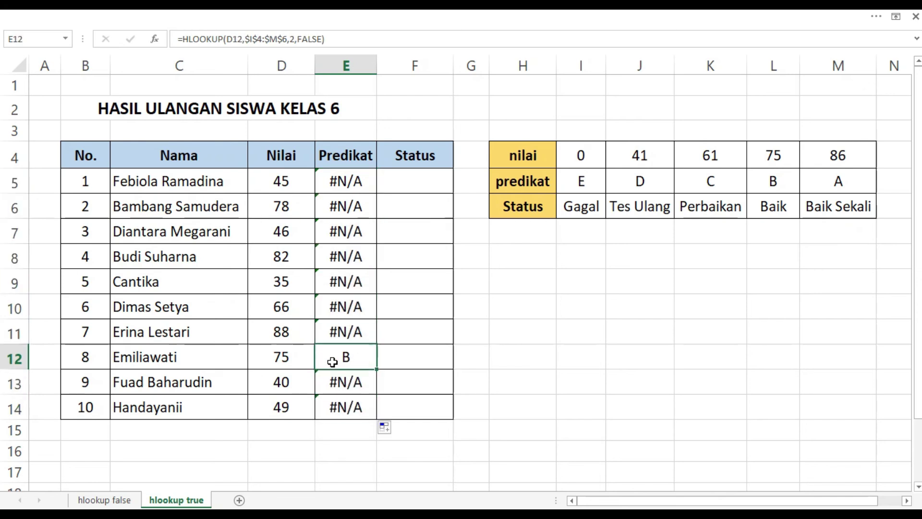
left_click(295, 361)
left_click(762, 153)
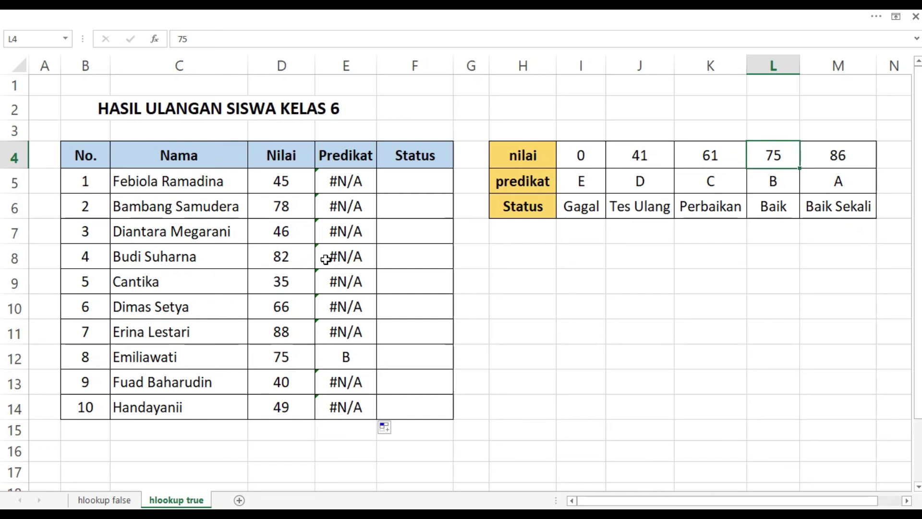
Set the range lookup argument of the E5 formula to TRUE and fill it down the Predikat column to E14.
left_click(372, 183)
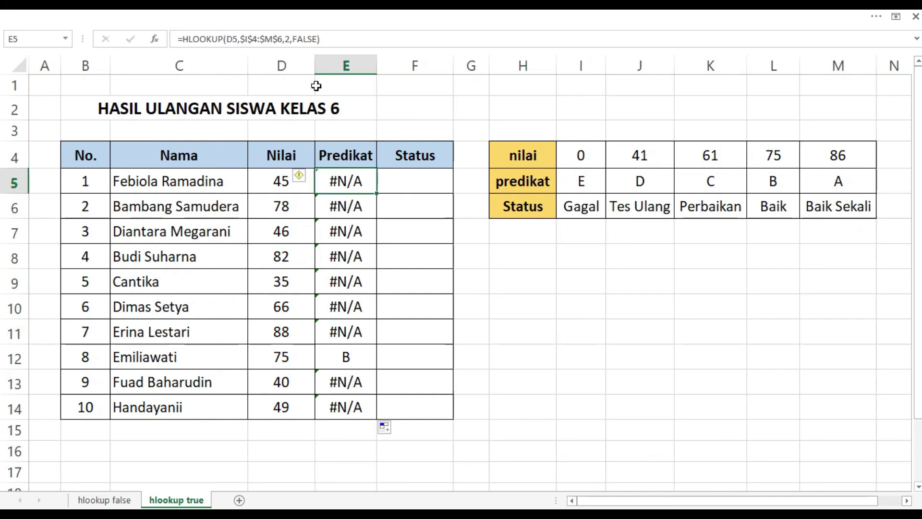
left_click(317, 40)
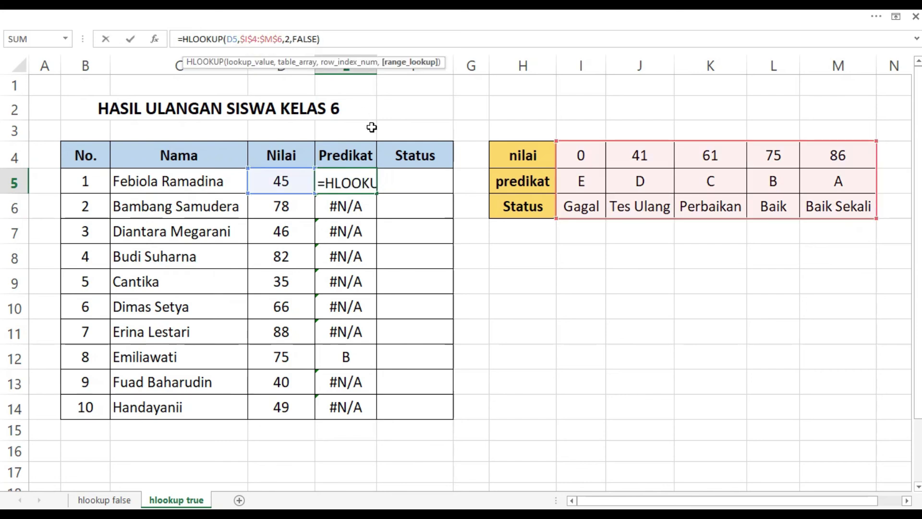
key("BackSpace")
key("BackSpace")
key("BackSpace")
key("BackSpace")
key("BackSpace")
type("true")
key("Return")
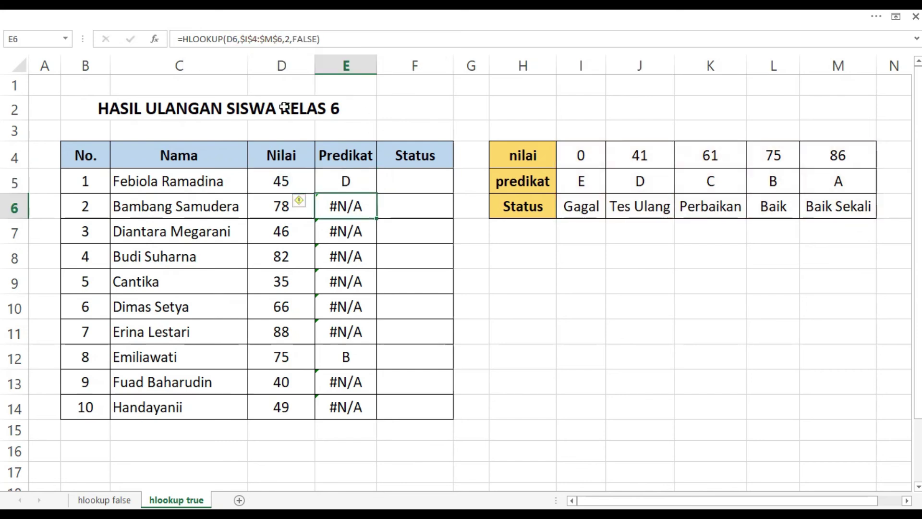
left_click(342, 185)
left_click_drag(382, 194, 355, 413)
Enter an HLOOKUP formula in F5 with lookup value D5, absolute table range $I$4:$M$6, row index 3 and TRUE.
left_click(426, 188)
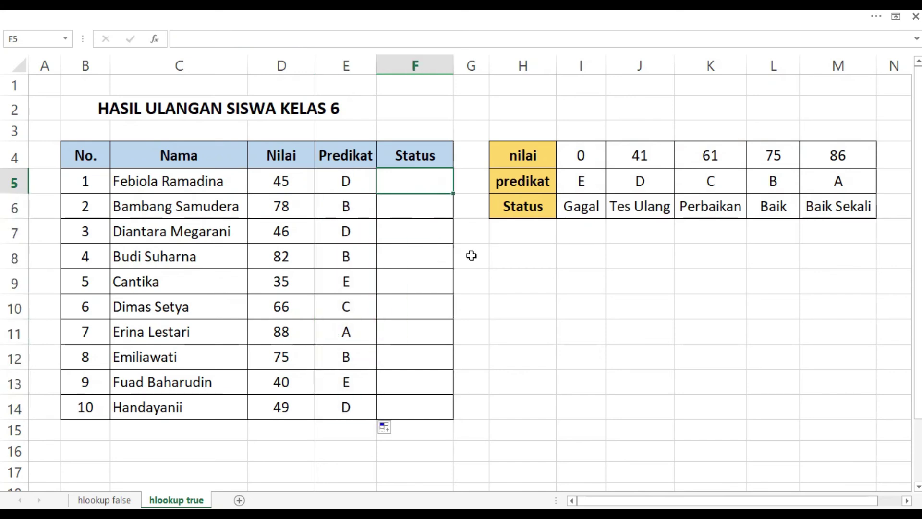
type("=")
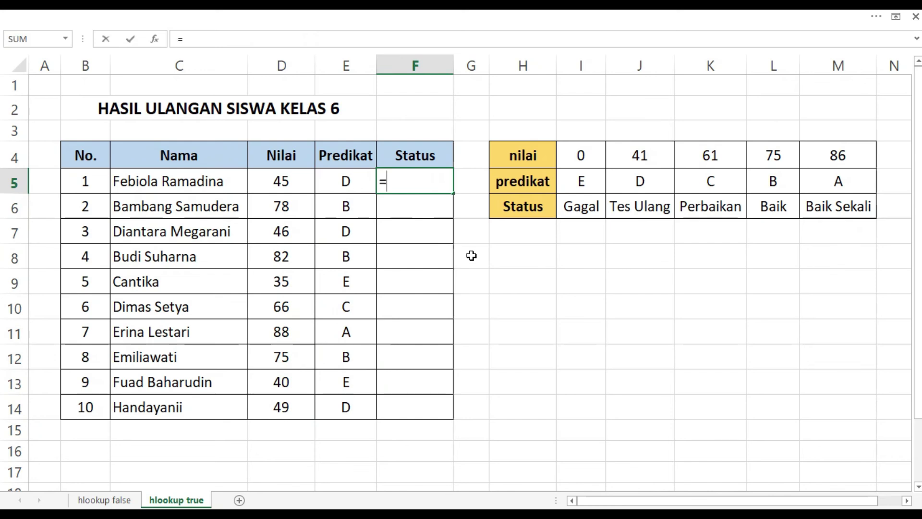
type("hlookup(")
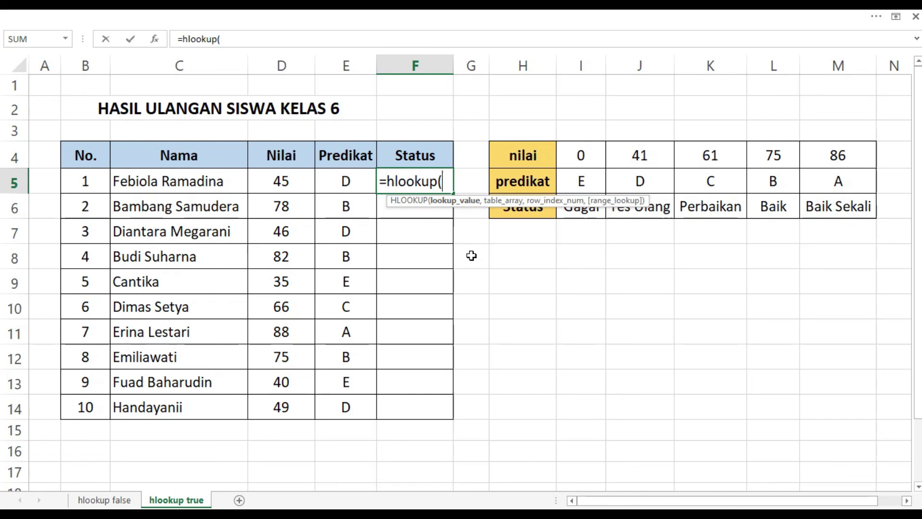
type("d")
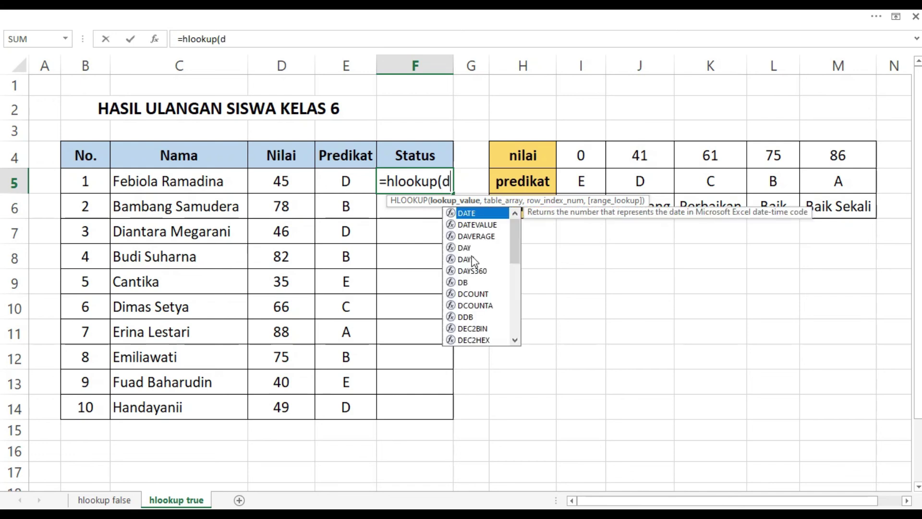
type("5,")
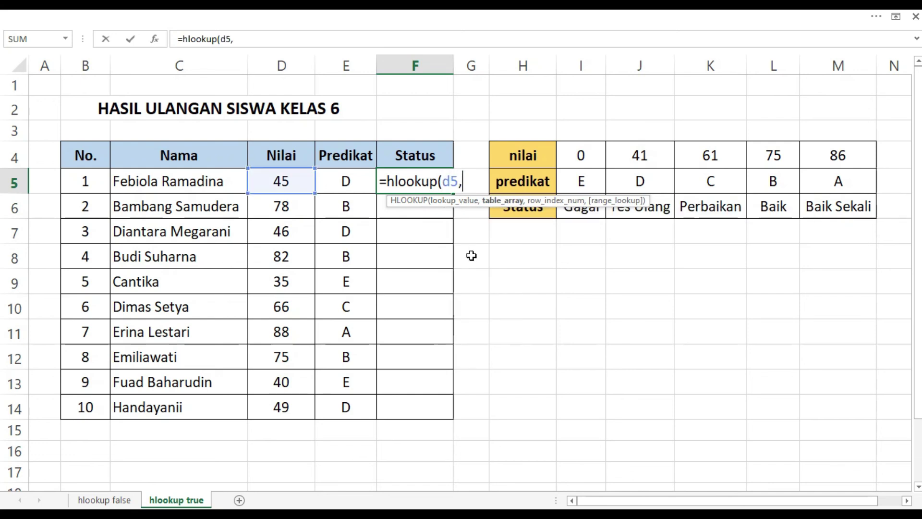
left_click_drag(577, 155, 809, 206)
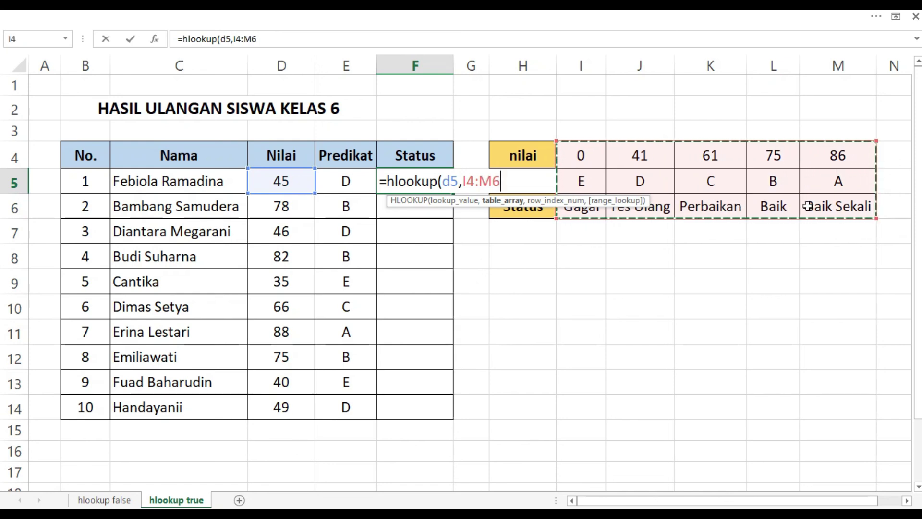
key("F4")
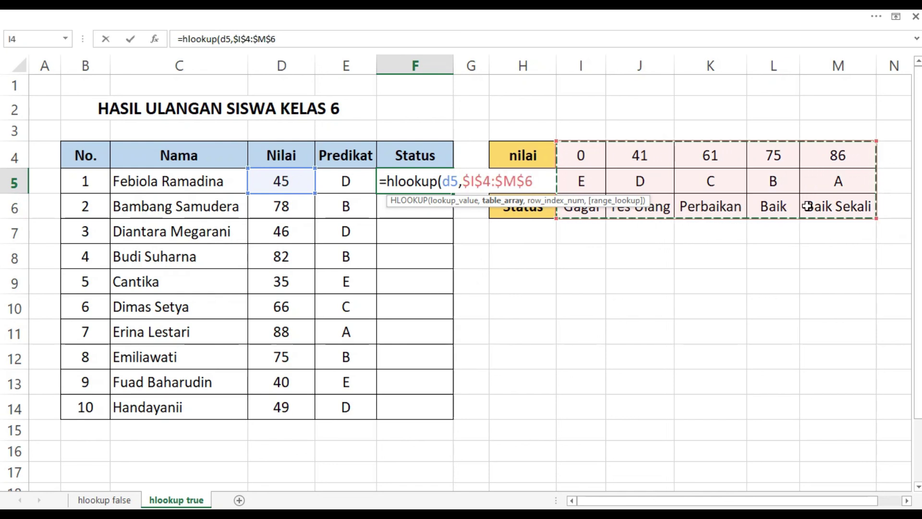
type(",")
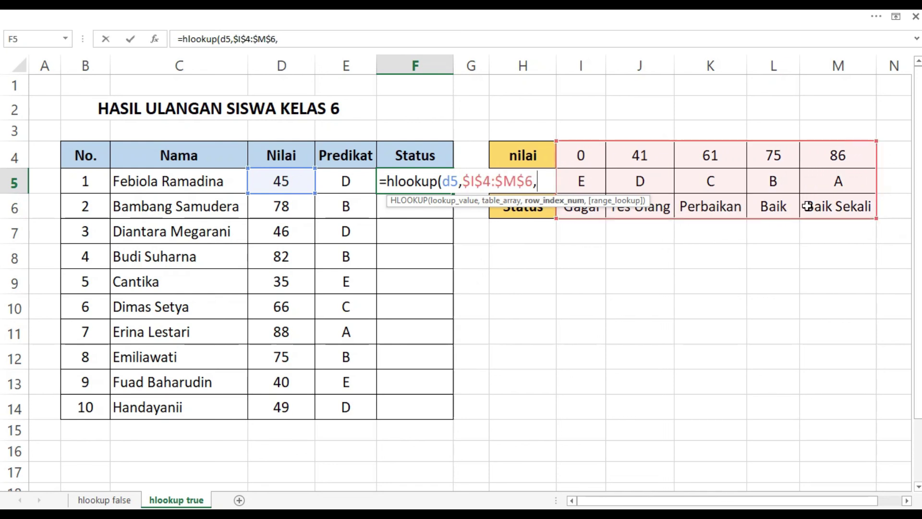
type("3,t")
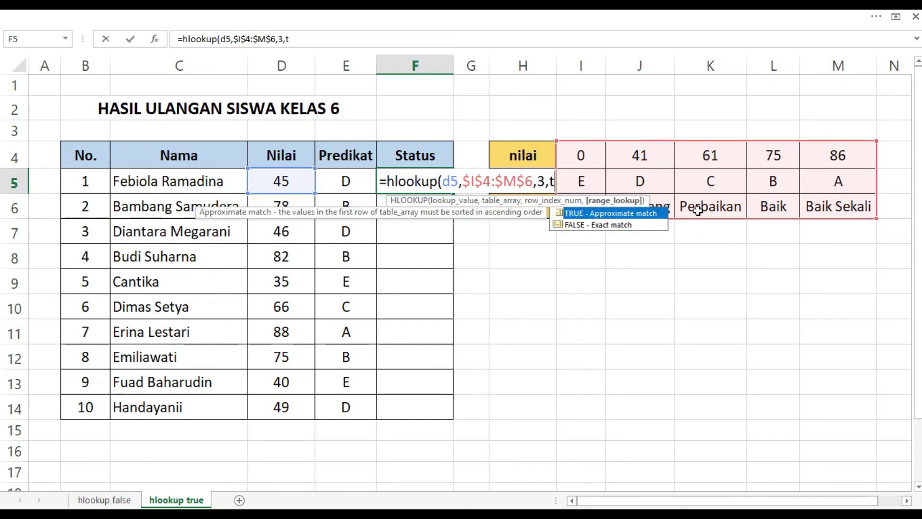
type("rue)")
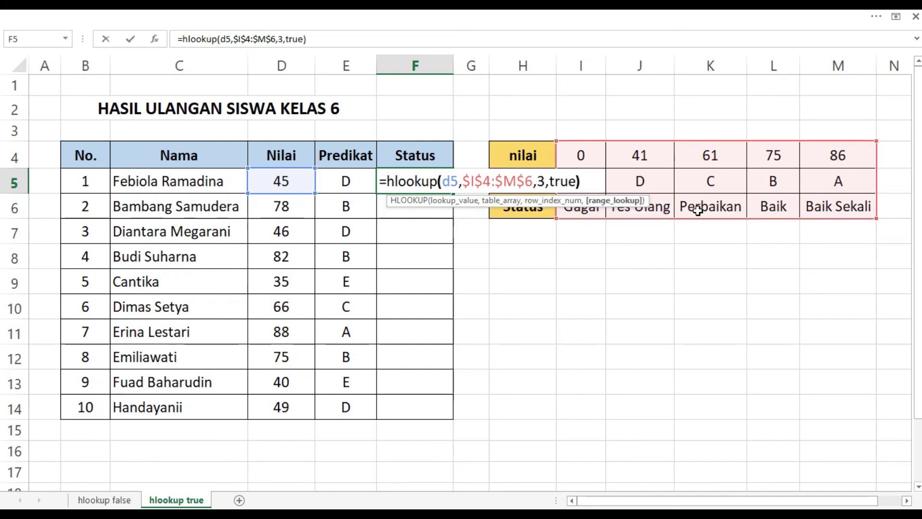
key("Return")
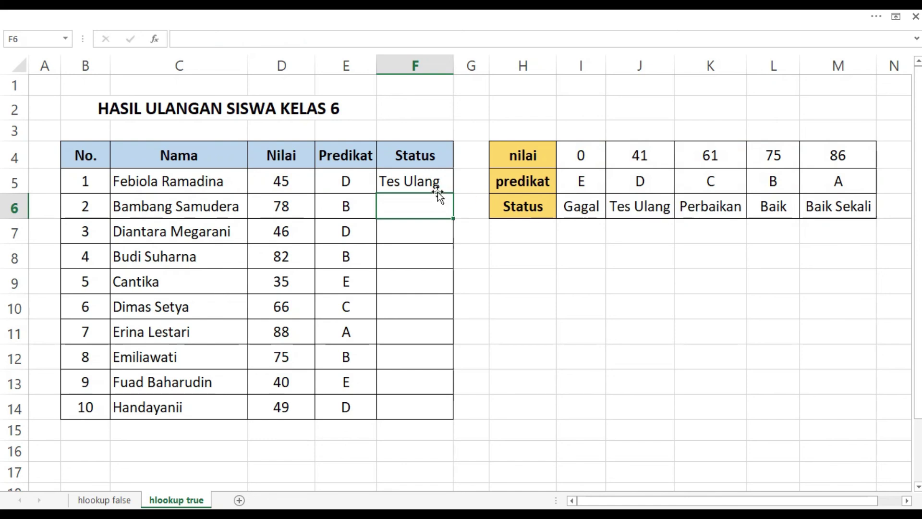
Fill the F5 formula down the Status column to F14 and reselect F5.
left_click(417, 182)
left_click_drag(454, 195, 445, 420)
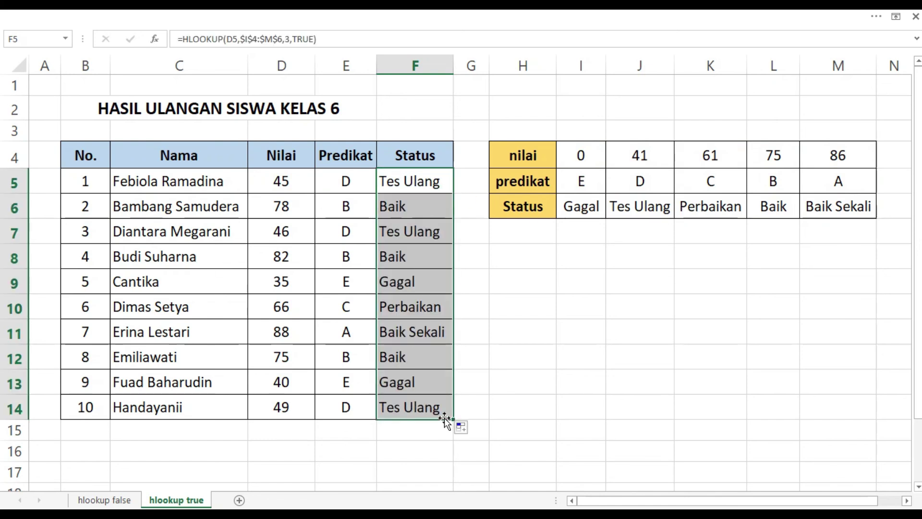
left_click(415, 176)
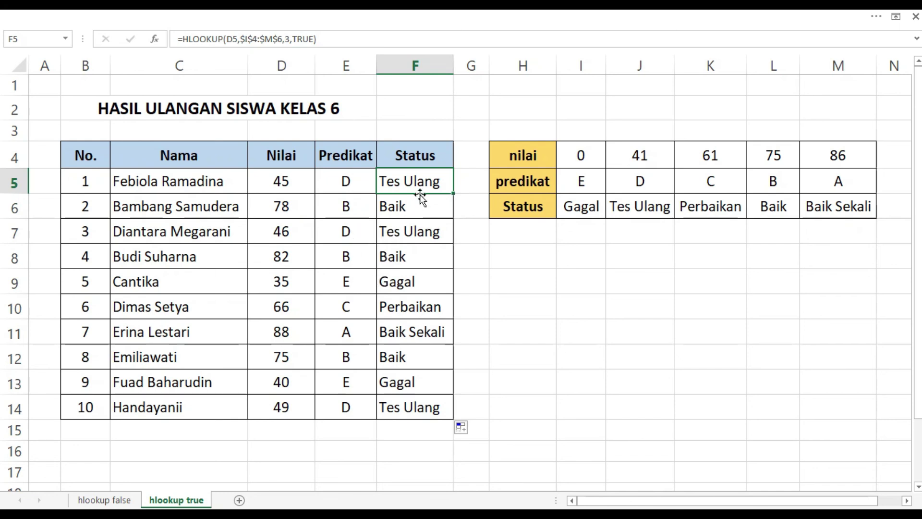
Change the range lookup argument of the F5 formula to FALSE, fill it down to F14 and inspect F12.
left_click(312, 45)
key("BackSpace")
key("BackSpace")
key("BackSpace")
key("BackSpace")
type("false")
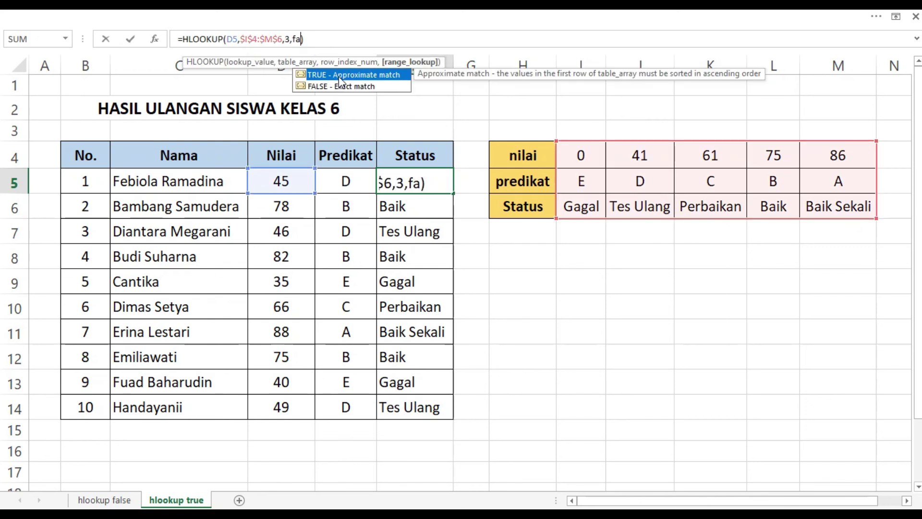
key("Return")
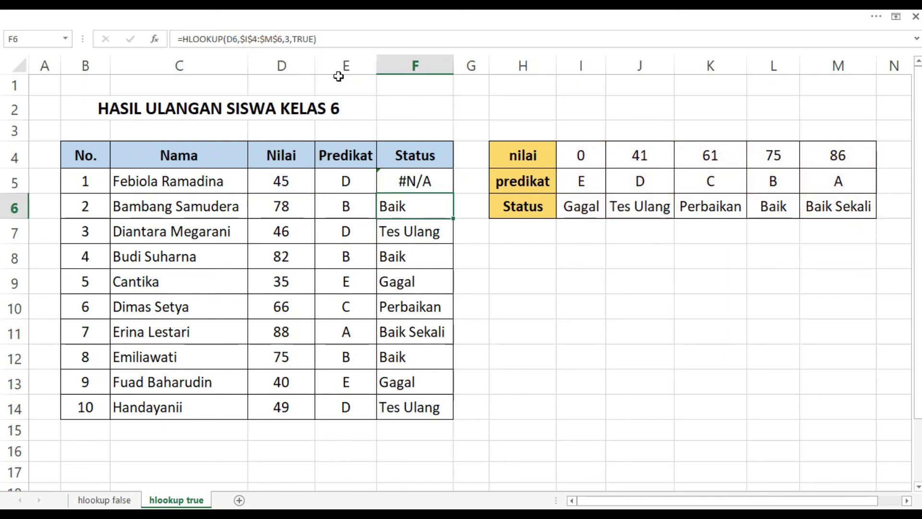
left_click(425, 179)
left_click_drag(448, 231, 432, 416)
left_click(413, 367)
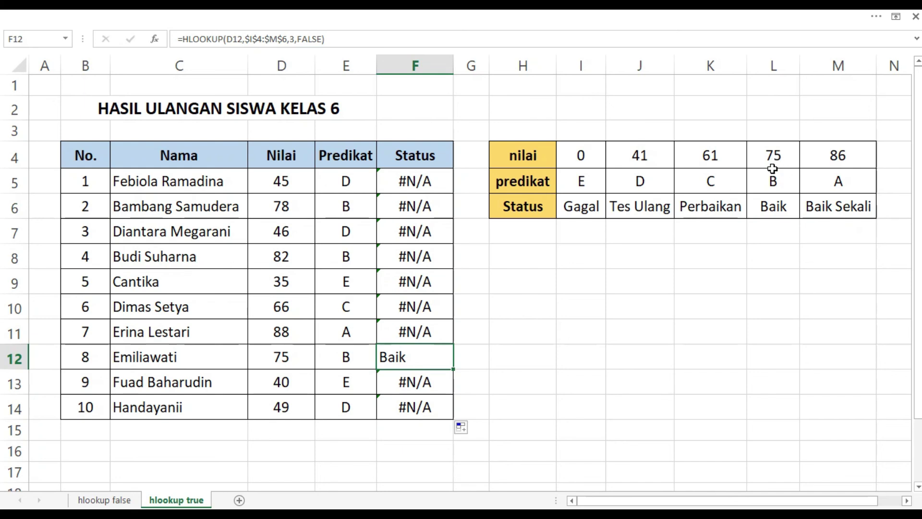
Set the range lookup argument of the F5 formula to TRUE and fill it down the Status column to F14.
left_click(412, 186)
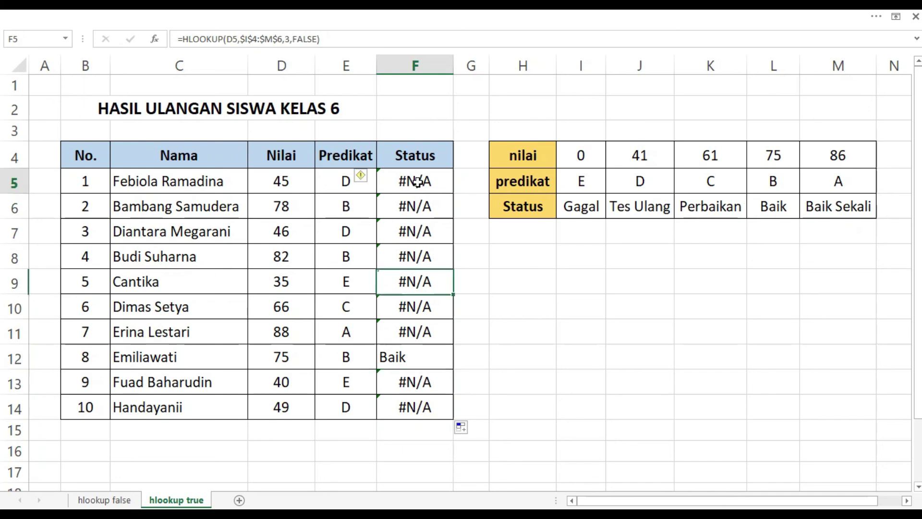
left_click(319, 41)
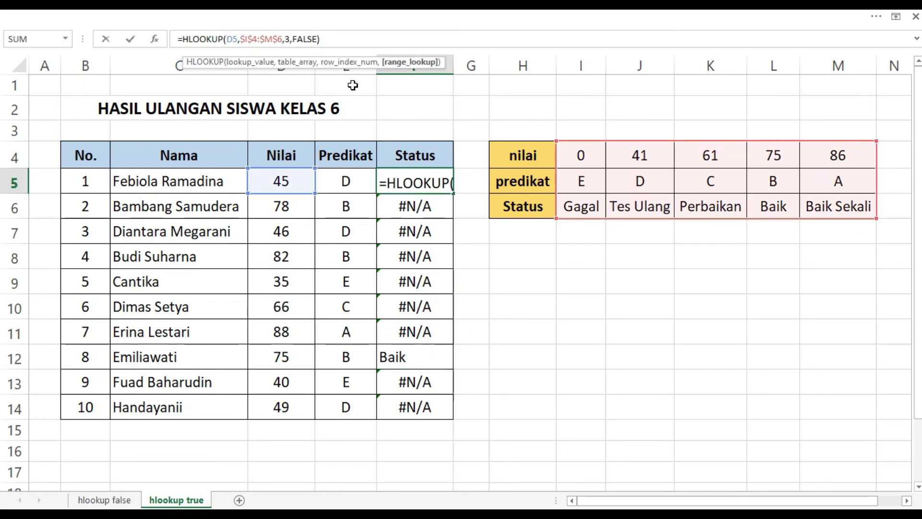
key("BackSpace")
key("BackSpace")
key("BackSpace")
key("BackSpace")
key("BackSpace")
type("true")
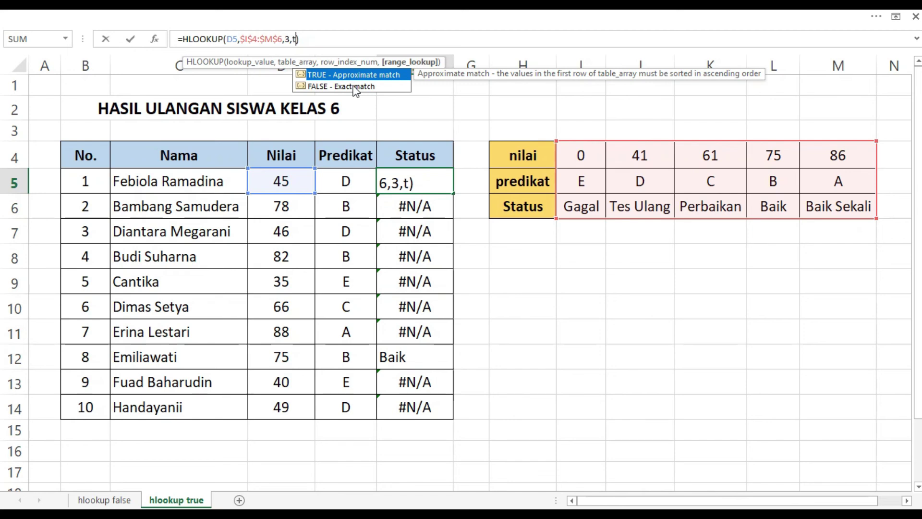
key("Return")
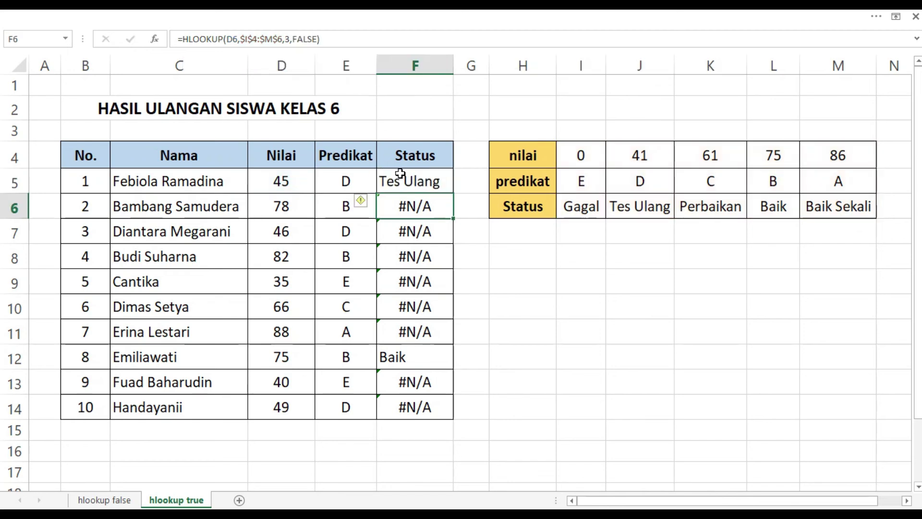
left_click(413, 181)
left_click_drag(453, 193, 425, 407)
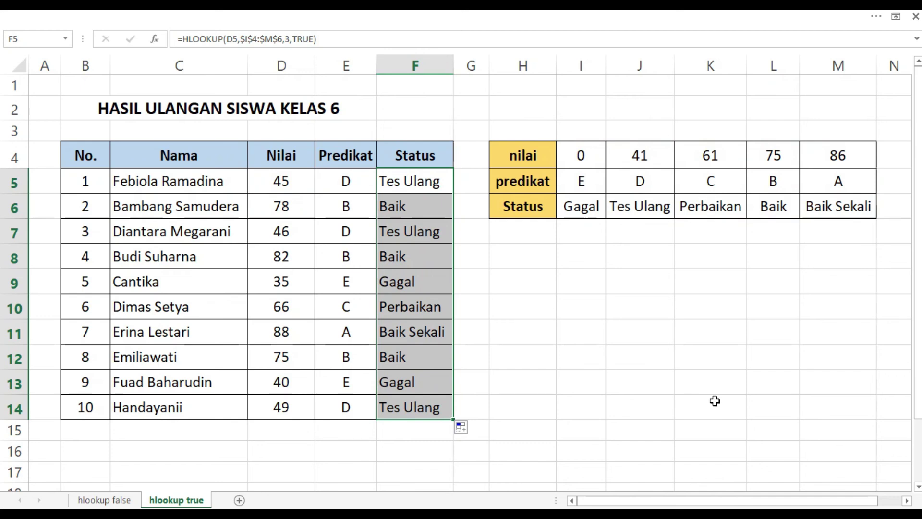
left_click(691, 392)
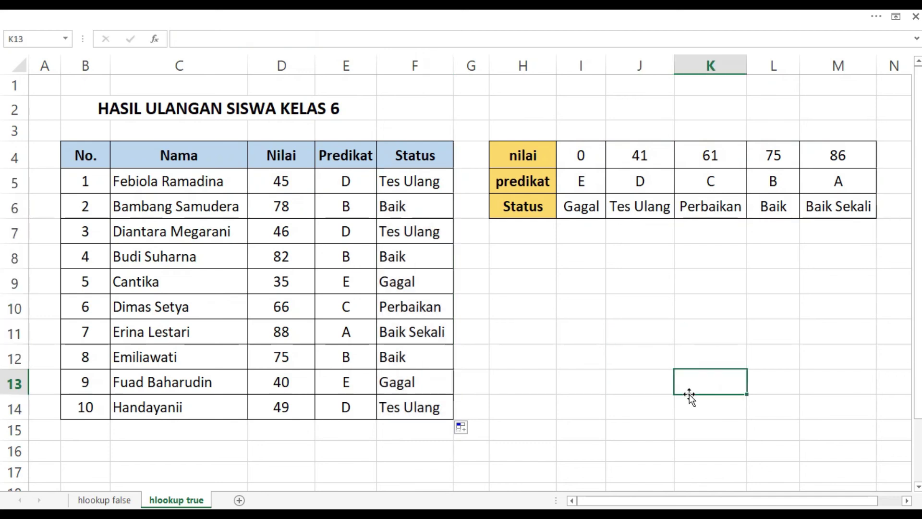